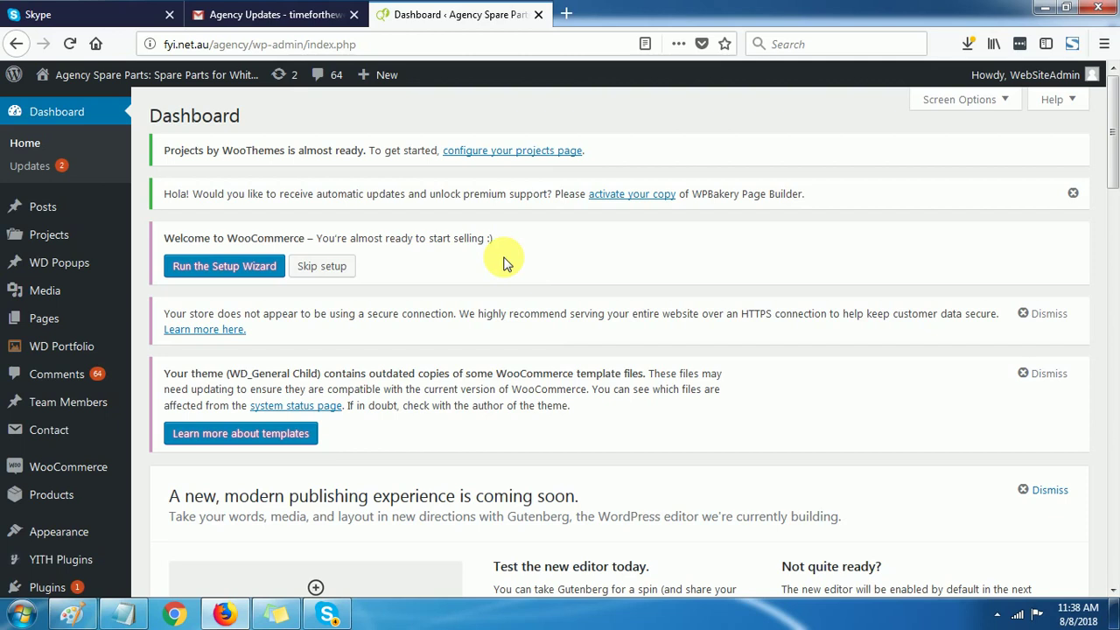
Open Users > Add New and focus the Username field, with the client's notes open
scroll(504, 262, "down", 4)
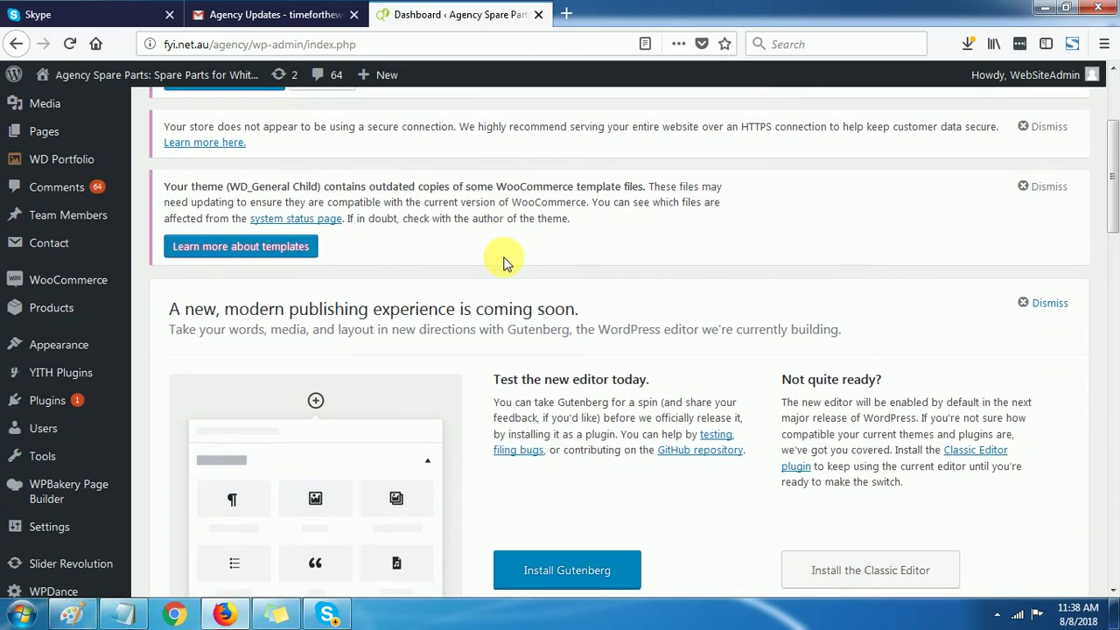
scroll(504, 263, "up", 4)
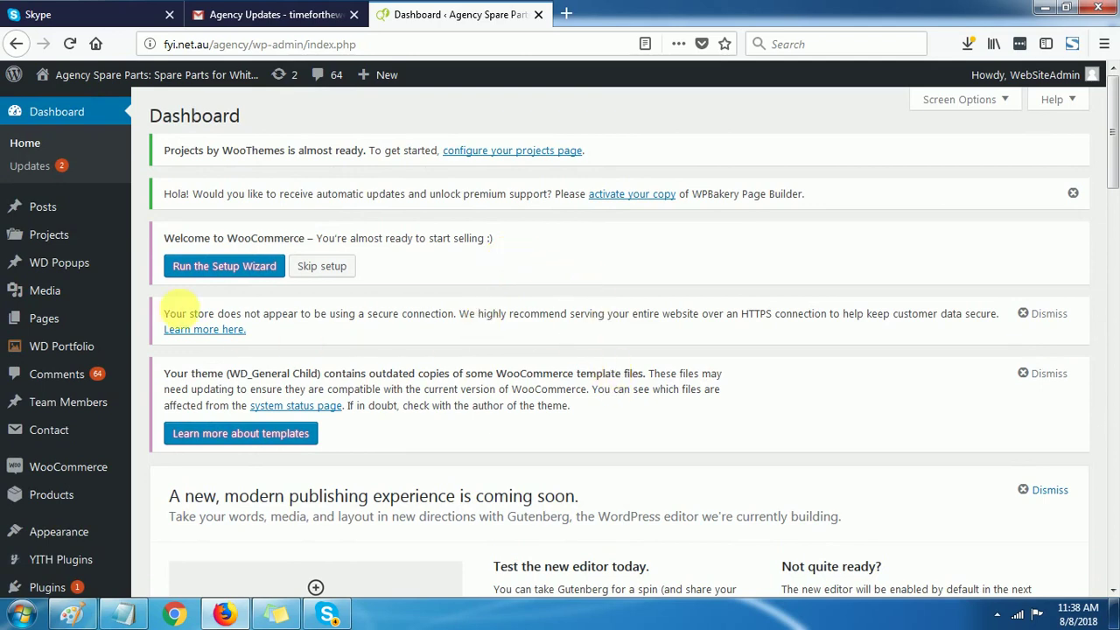
scroll(94, 288, "down", 4)
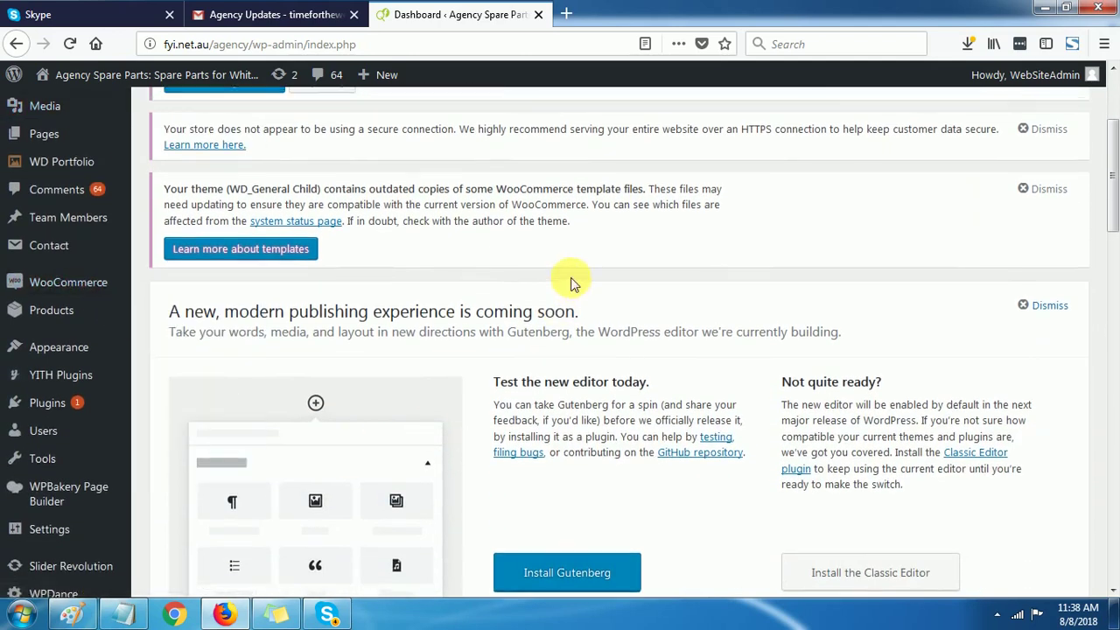
scroll(570, 282, "up", 4)
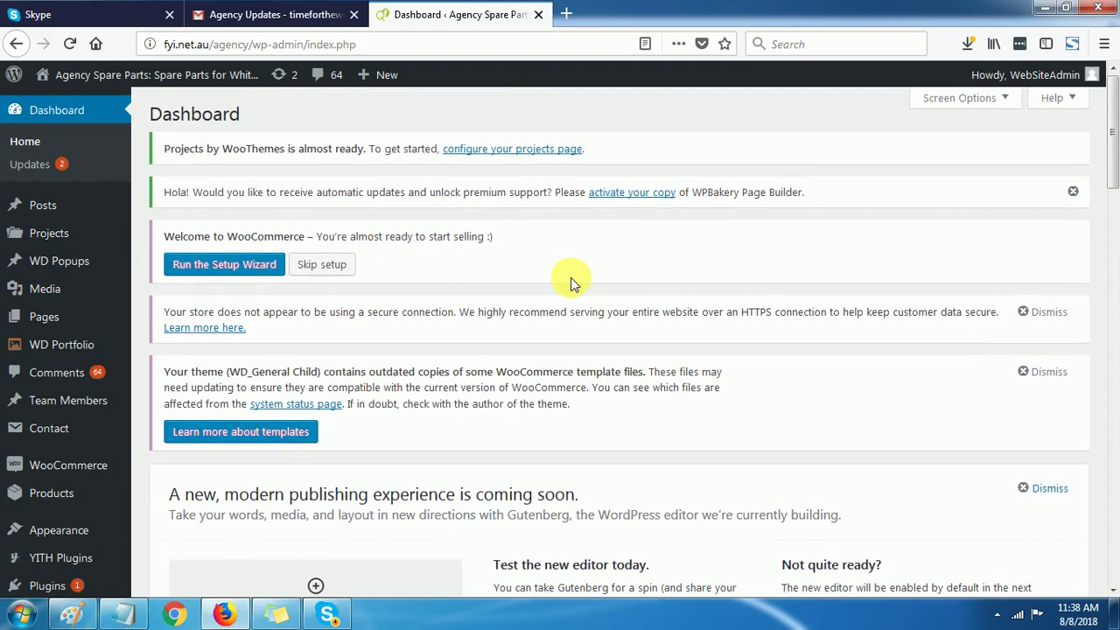
scroll(570, 283, "down", 6)
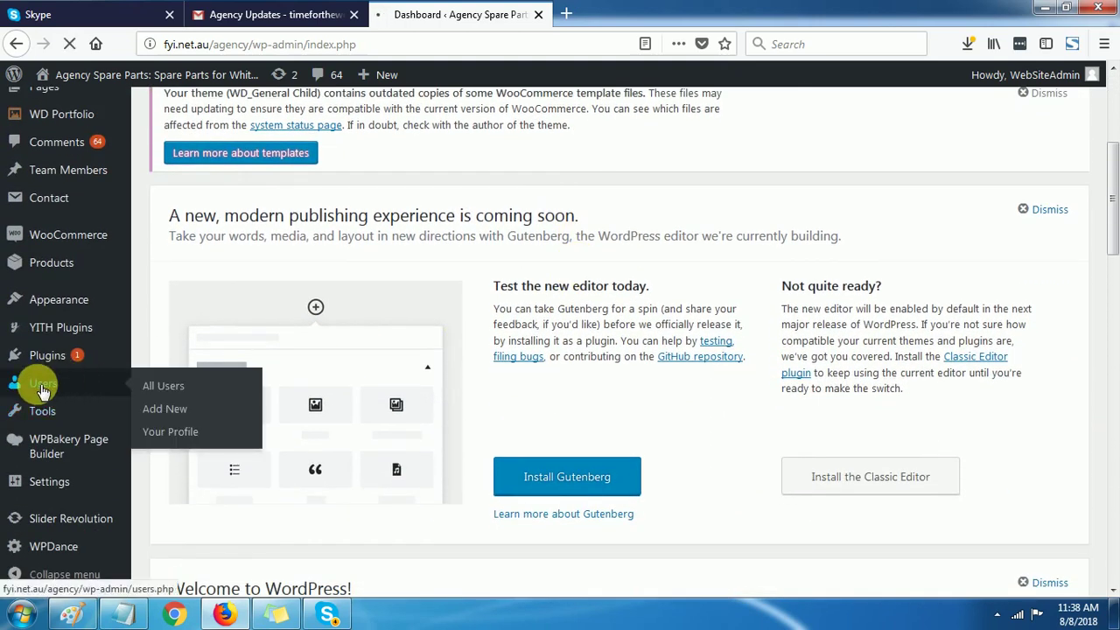
left_click(42, 386)
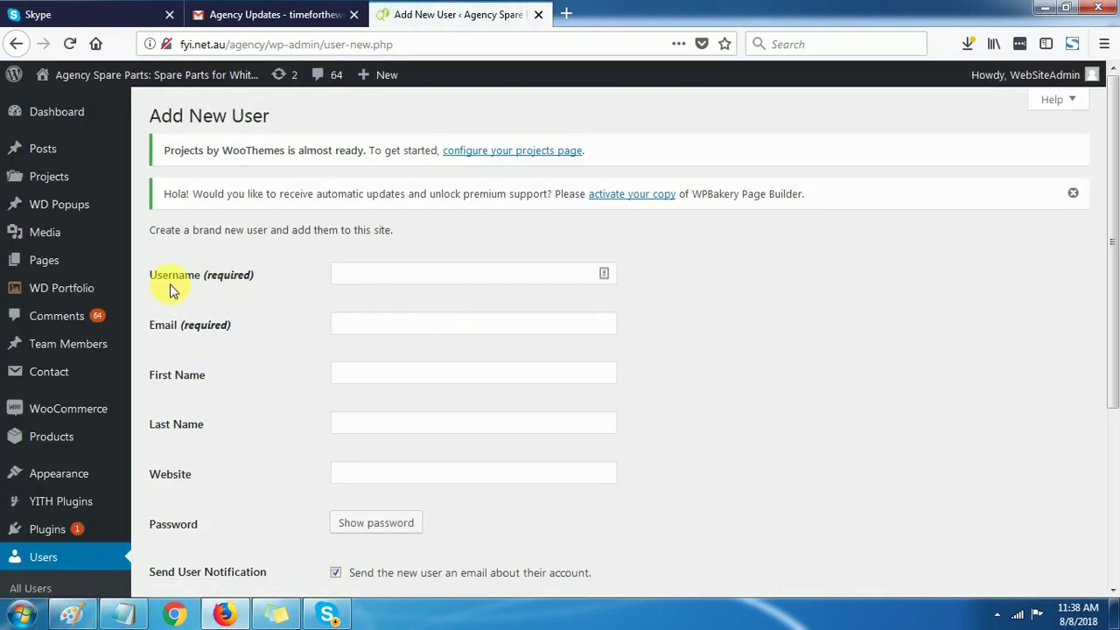
left_click(123, 613)
left_click(935, 424)
left_click(438, 273)
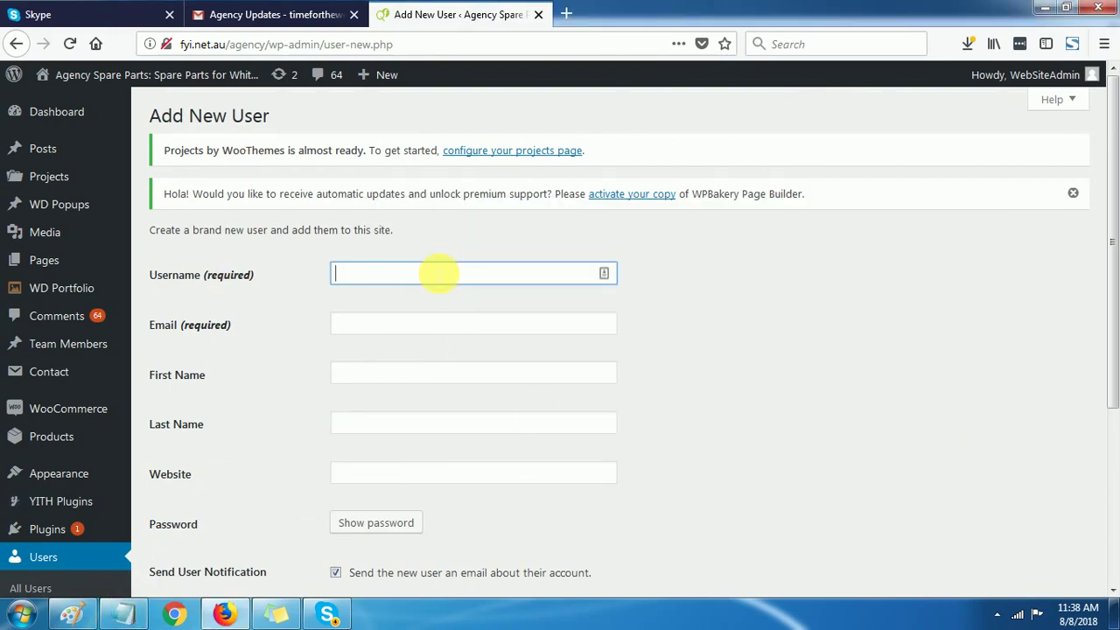
Enter username 'thomas' and paste the client's email address from their Gmail message
type("thomas")
left_click(451, 325)
left_click(275, 13)
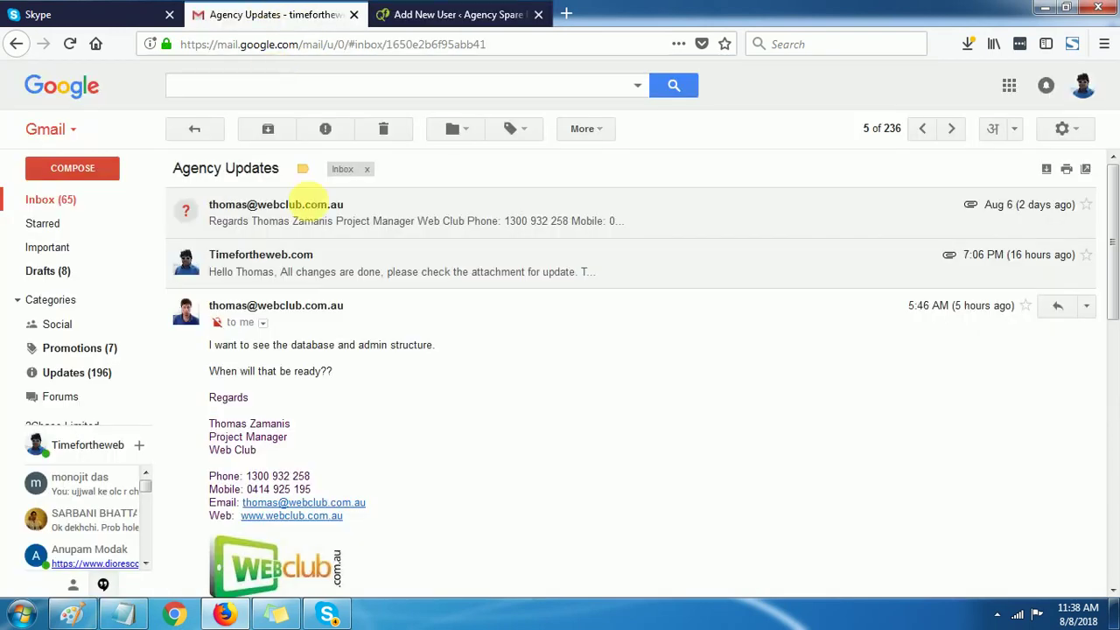
mouse_move(364, 504)
left_mouse_down()
mouse_move(290, 518)
mouse_move(420, 508)
mouse_move(245, 507)
left_mouse_up()
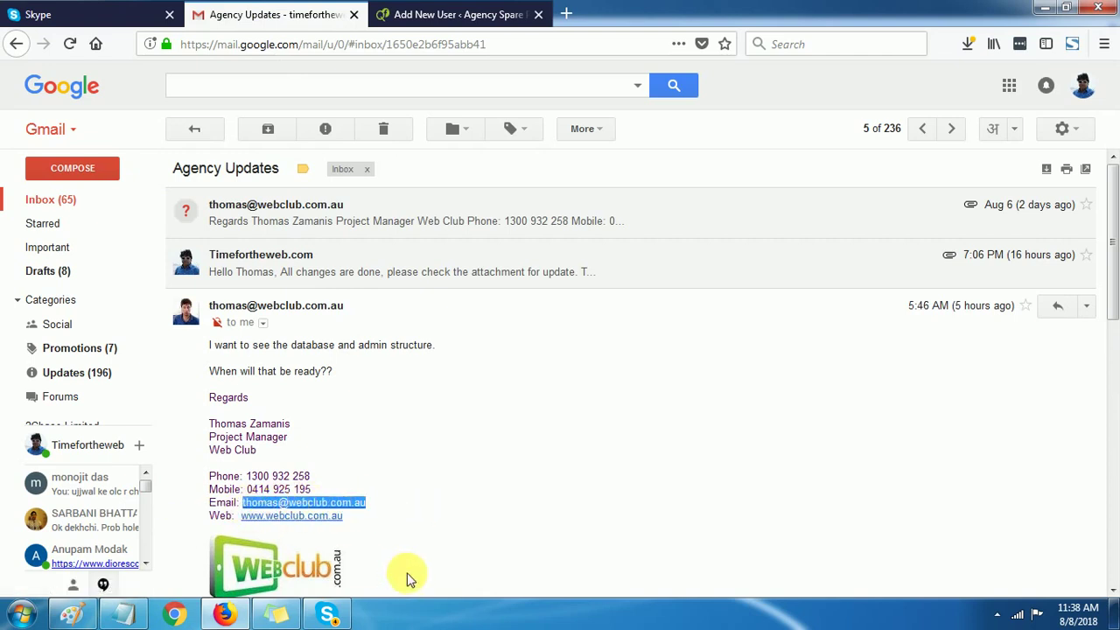
left_click(420, 14)
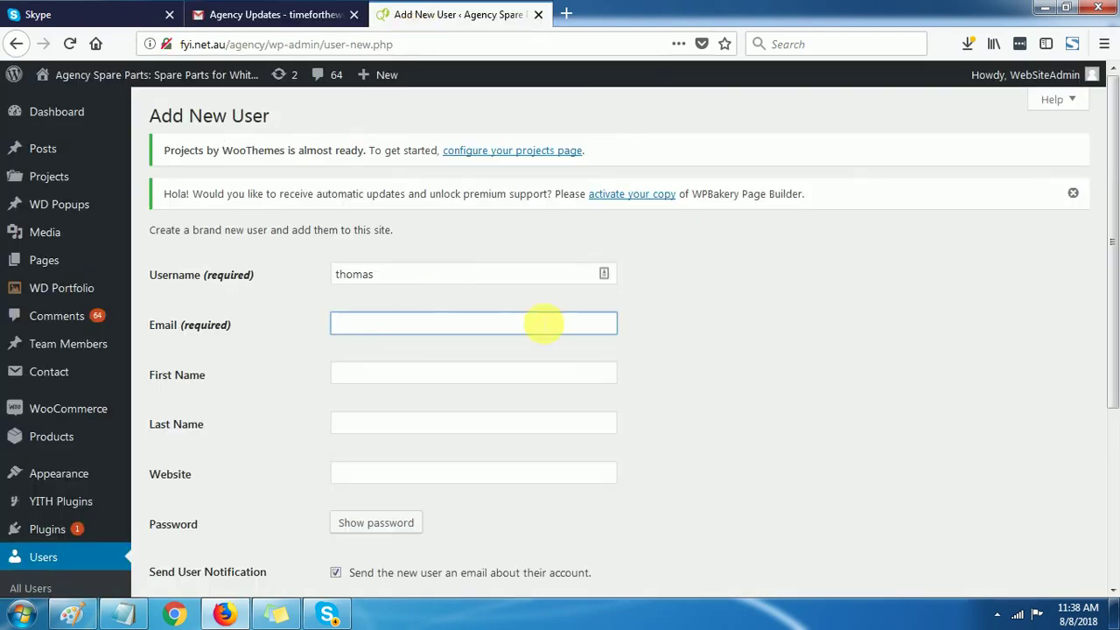
key("ctrl+v")
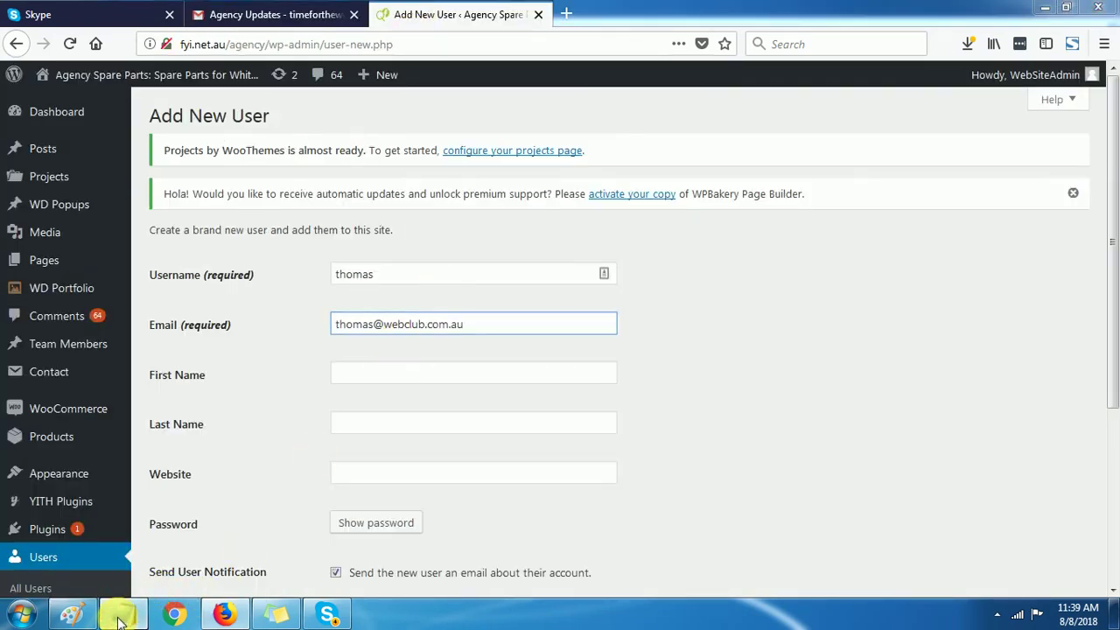
Fill First Name and Last Name with the client's names copied from Notepad
left_click(121, 612)
left_click_drag(433, 273, 389, 284)
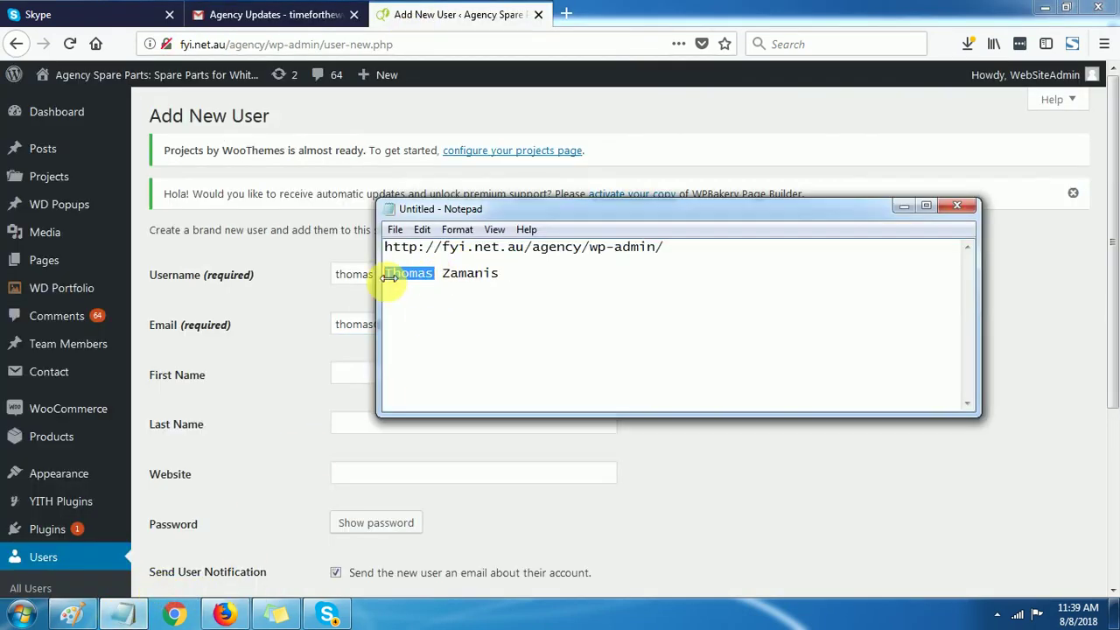
key("ctrl+c")
left_click(370, 389)
key("ctrl+v")
key("alt+Tab")
double_click(476, 274)
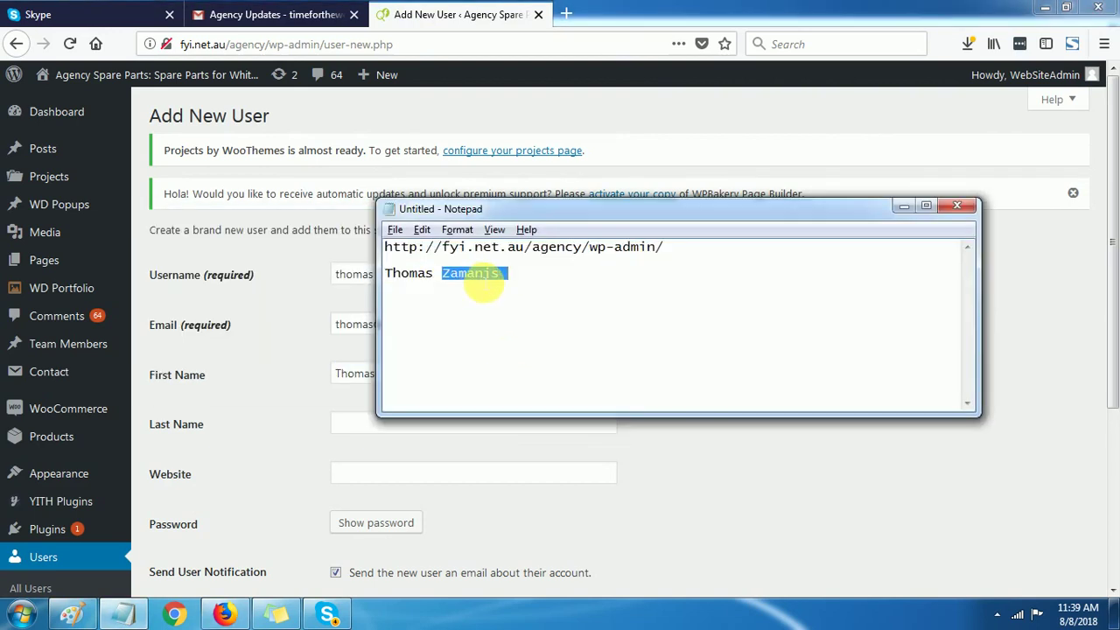
key("ctrl+c")
left_click(417, 429)
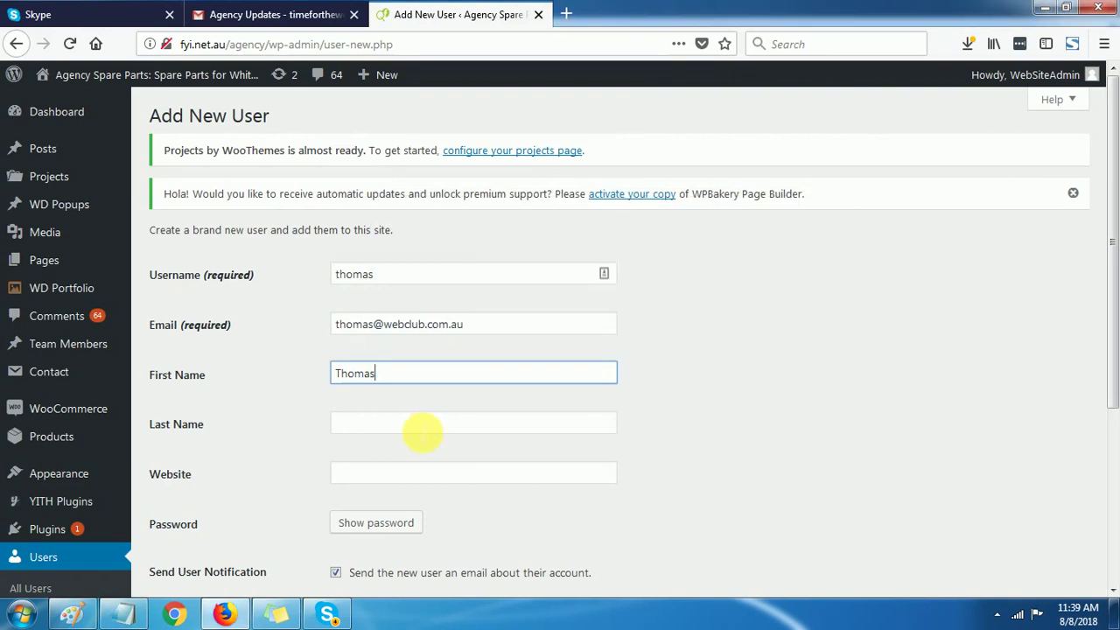
key("ctrl+v")
Fill the Website field with the site address from the client's email signature
left_click(443, 476)
key("alt+Tab")
left_click(232, 14)
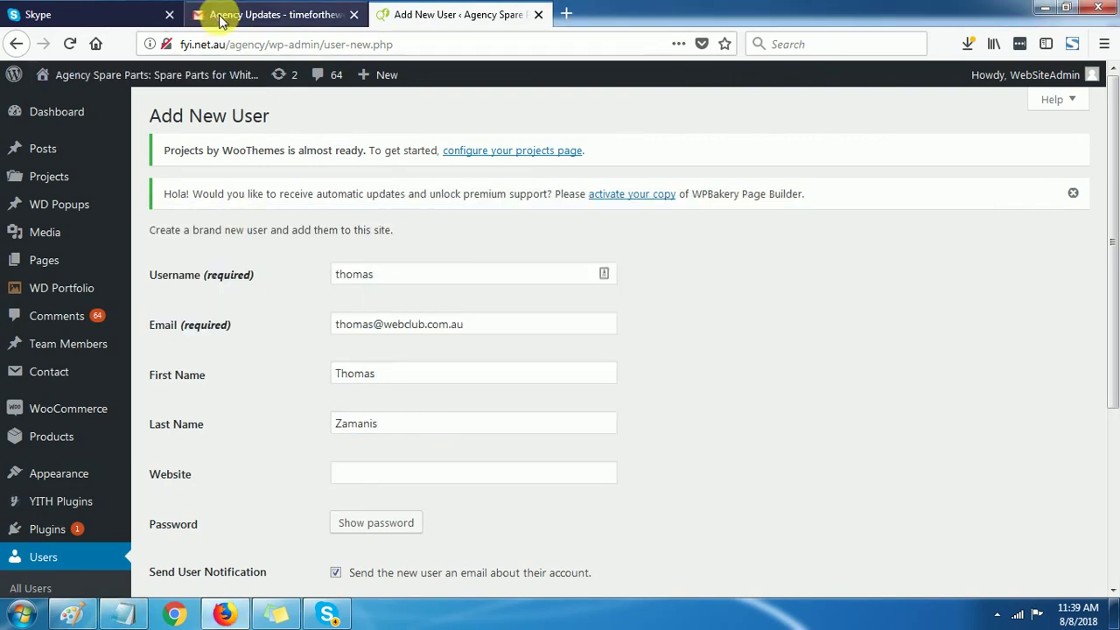
left_click_drag(348, 517, 238, 518)
left_click(418, 14)
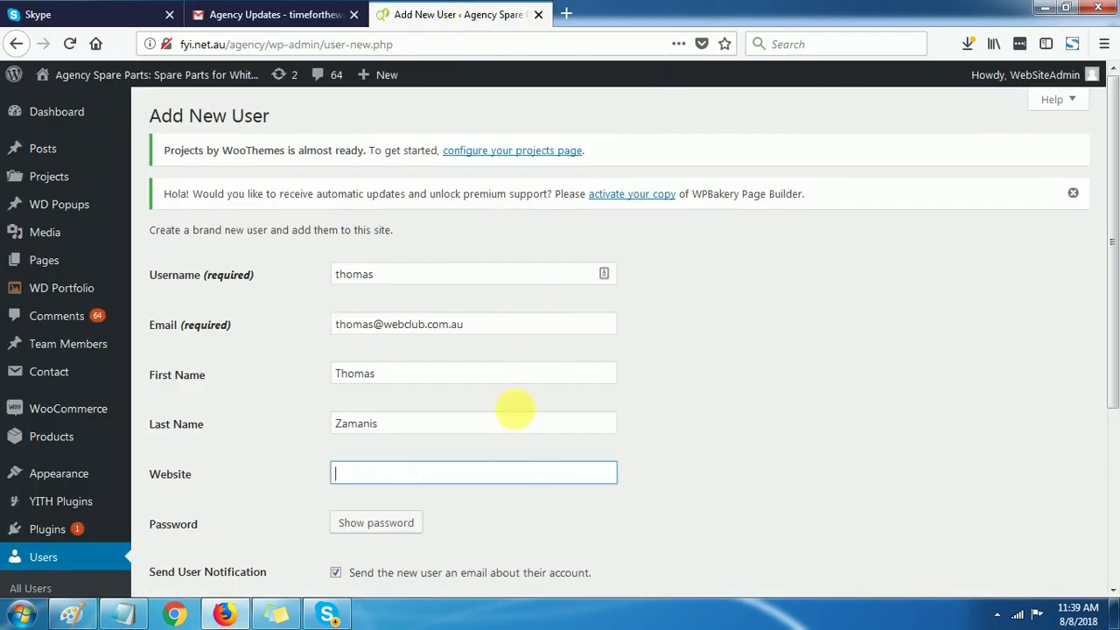
key("ctrl+v")
left_click(785, 396)
Generate a strong password for the new user and select it
scroll(782, 393, "down", 4)
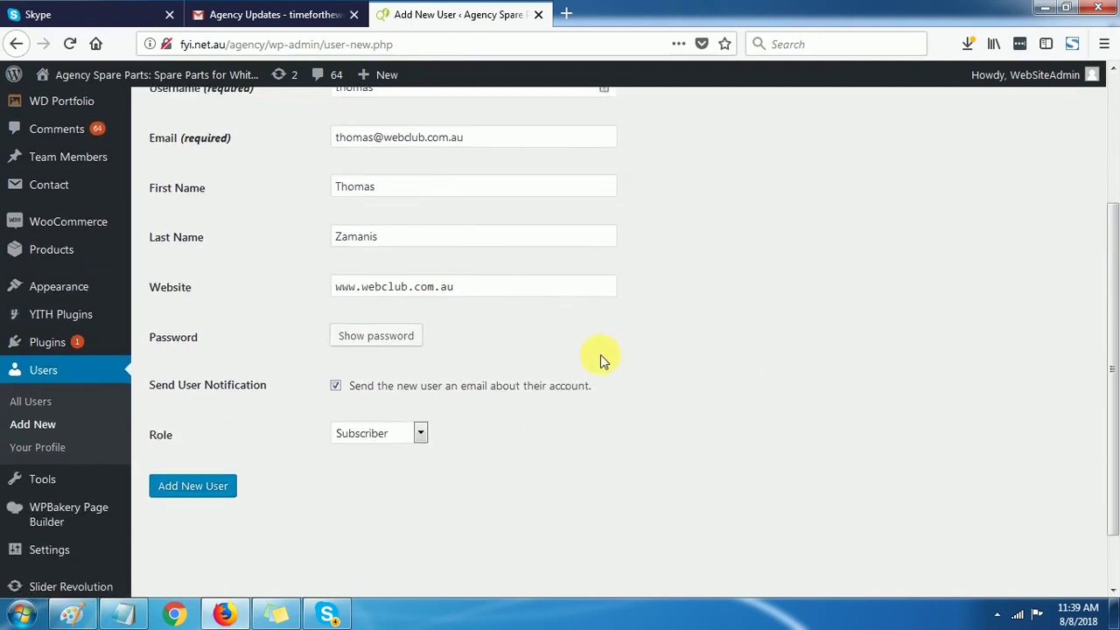
left_click(362, 338)
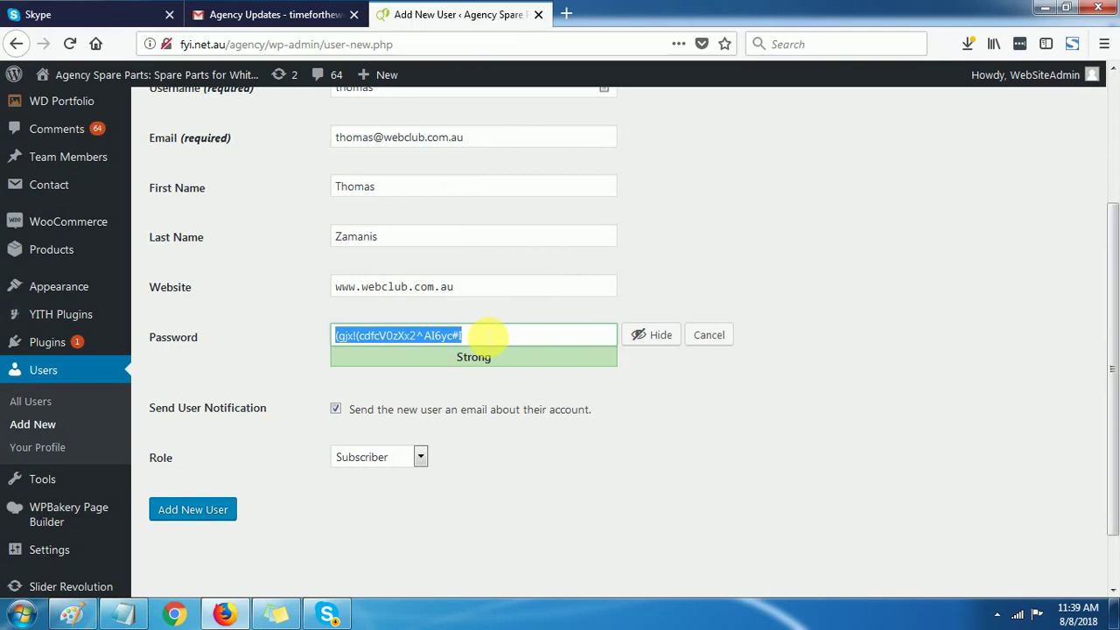
left_click(487, 335)
left_click_drag(492, 339, 277, 333)
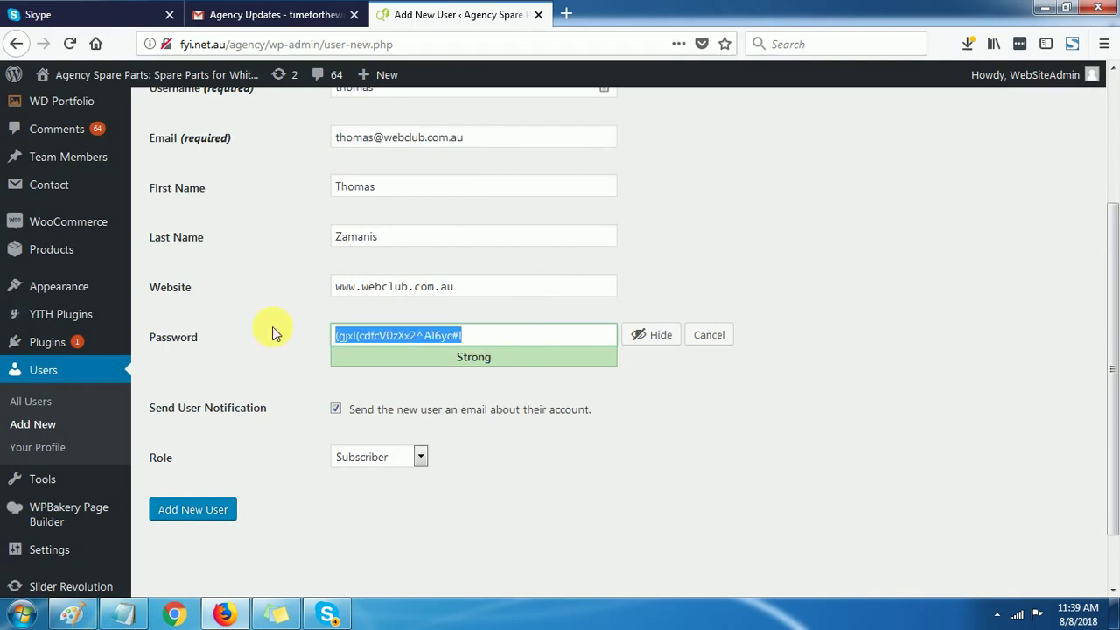
Paste the generated password on a new line in the Notepad notes
left_click(124, 613)
left_click(677, 337)
key("Return")
key("Return")
type("PW :")
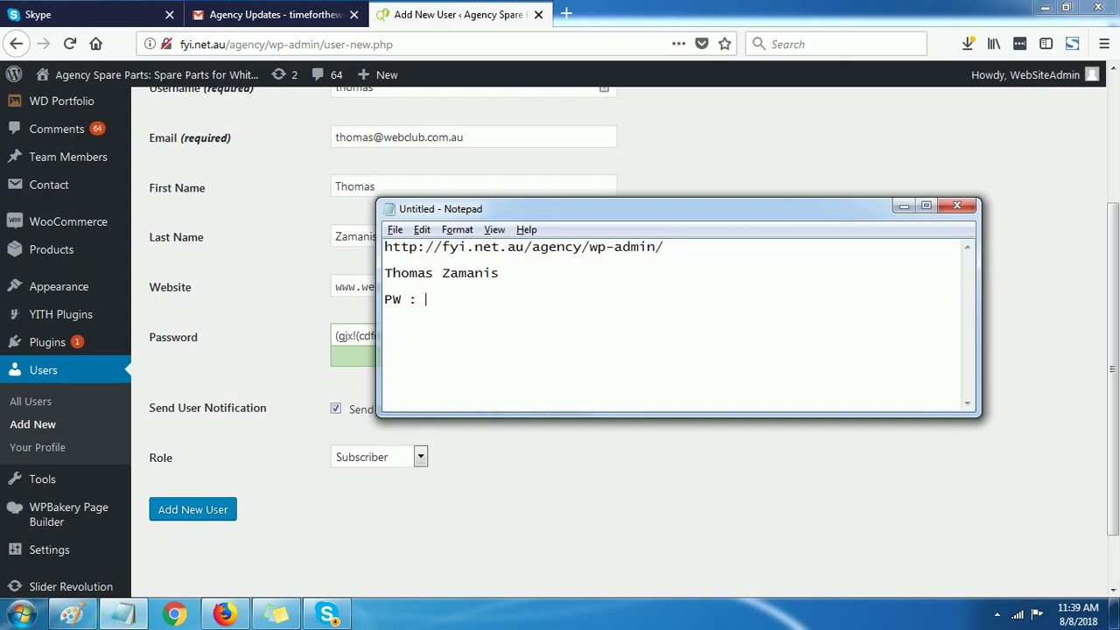
key("ctrl+v")
key("Return")
key("alt+Tab")
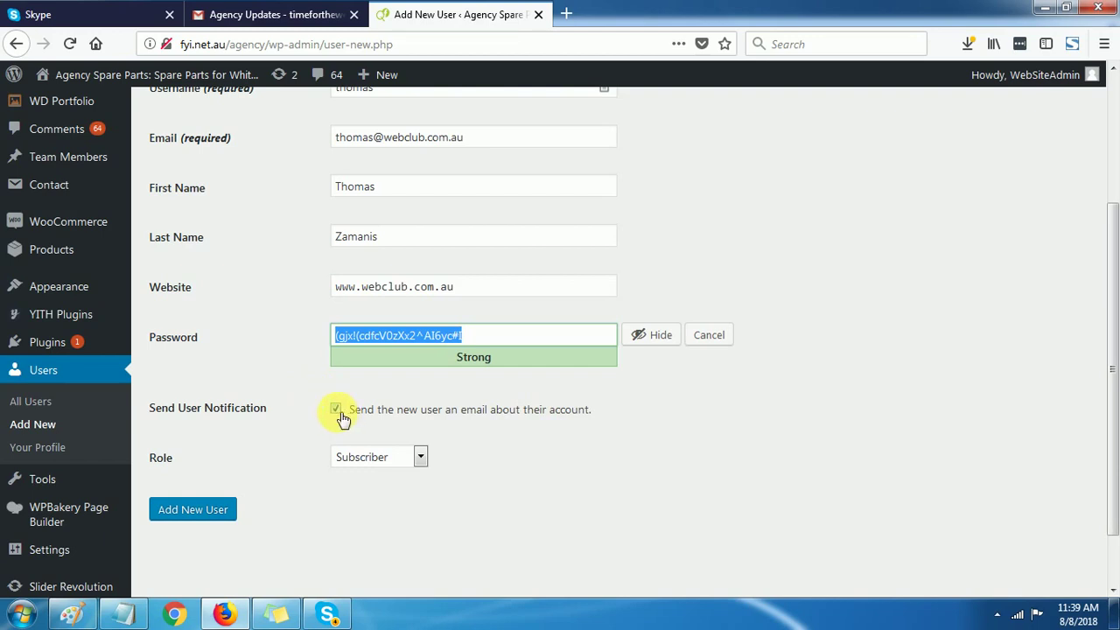
Set the role to SellPriceB, add the user, and decline Firefox's login save
left_click(421, 458)
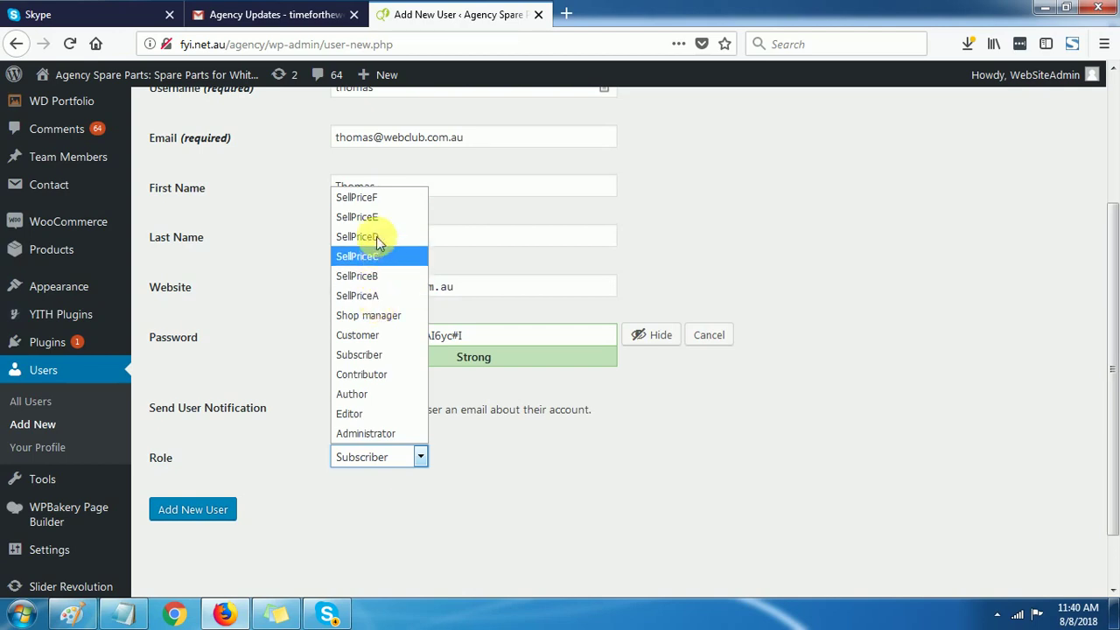
left_click(356, 278)
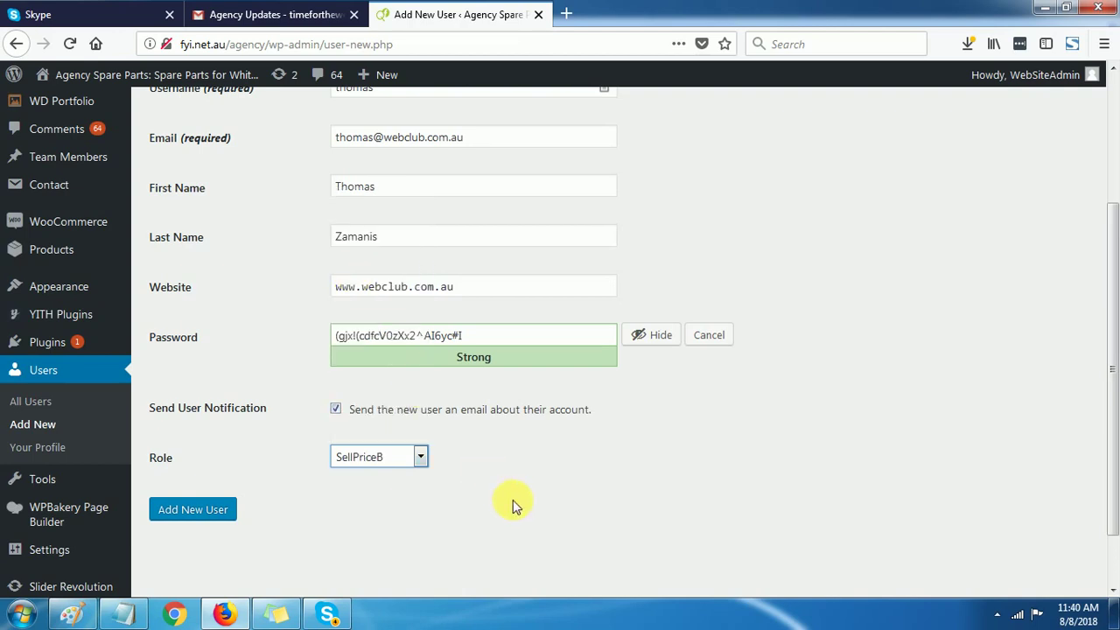
left_click(191, 509)
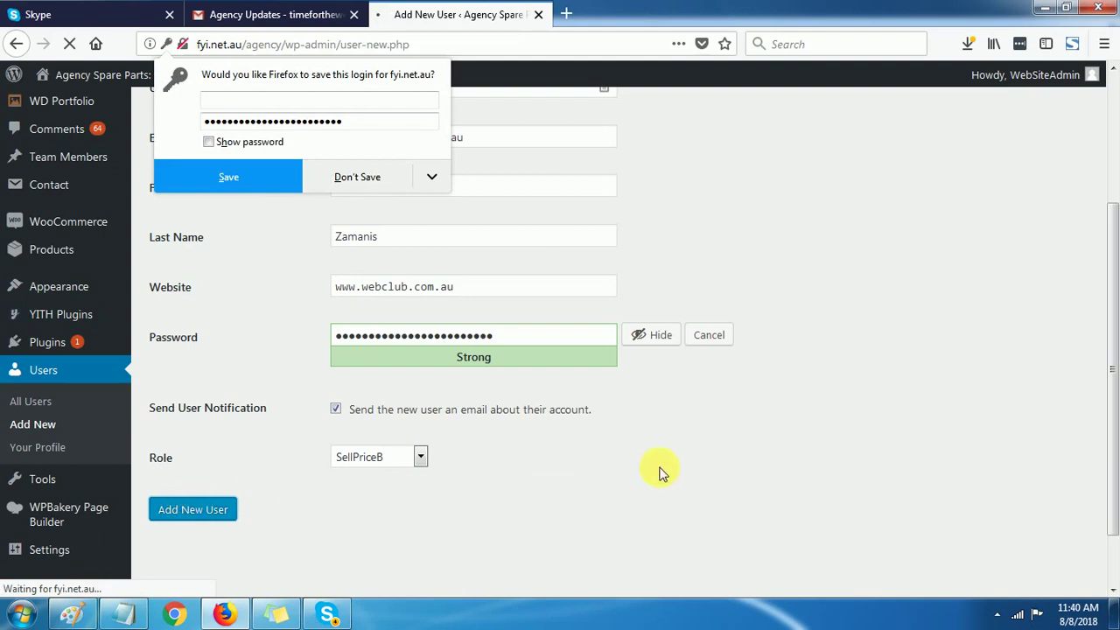
left_click(359, 177)
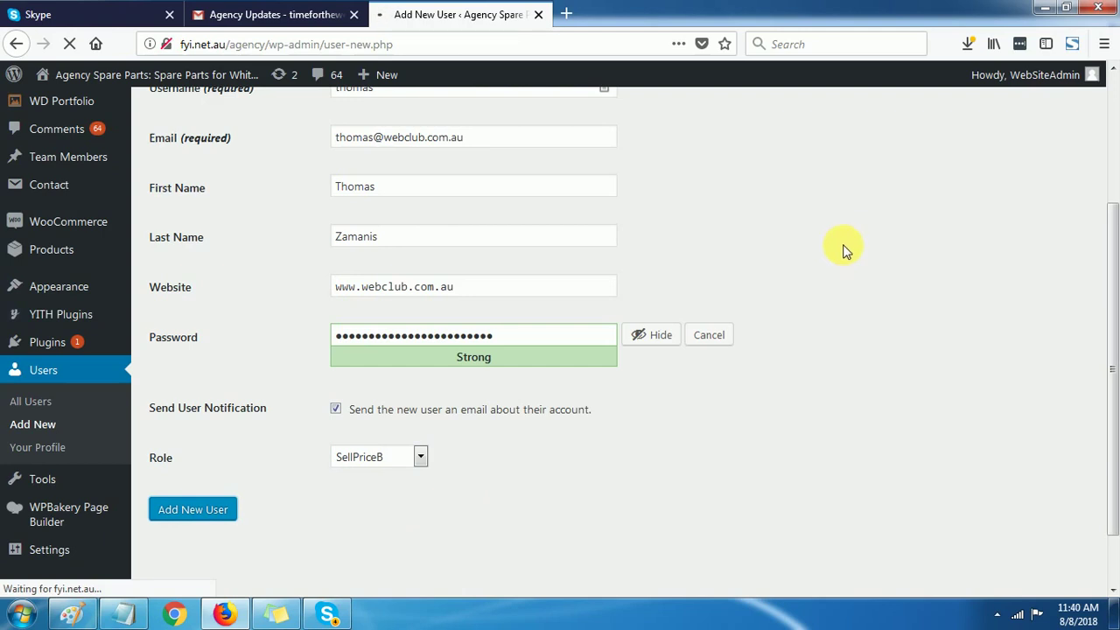
Confirm thomas has the SellPriceB role in the Users list, then launch Chrome
scroll(430, 251, "up", 4)
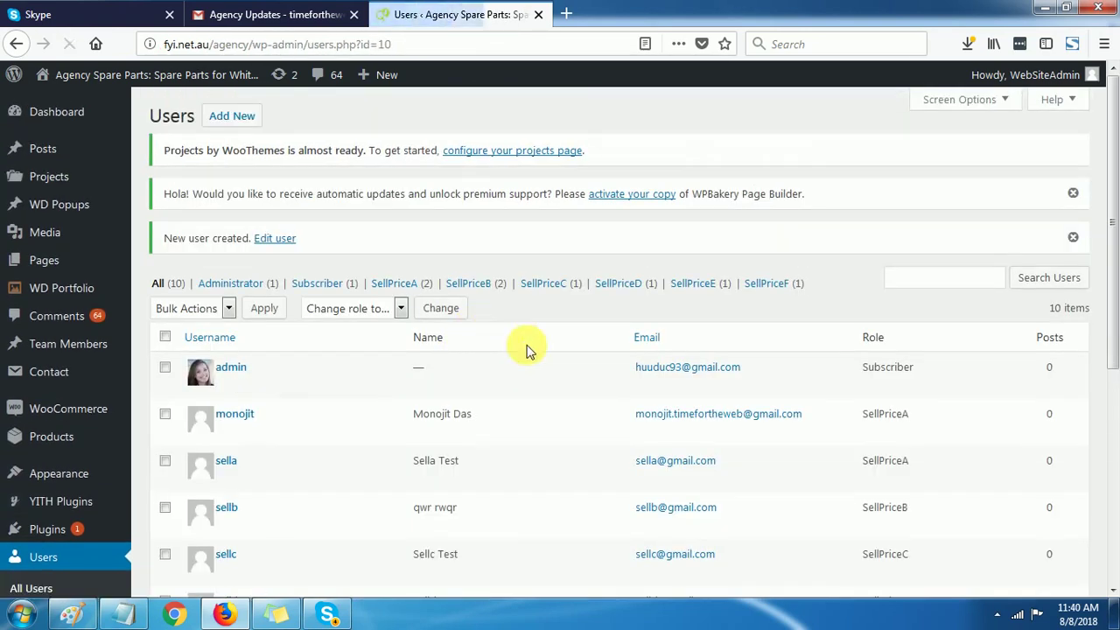
scroll(503, 382, "down", 5)
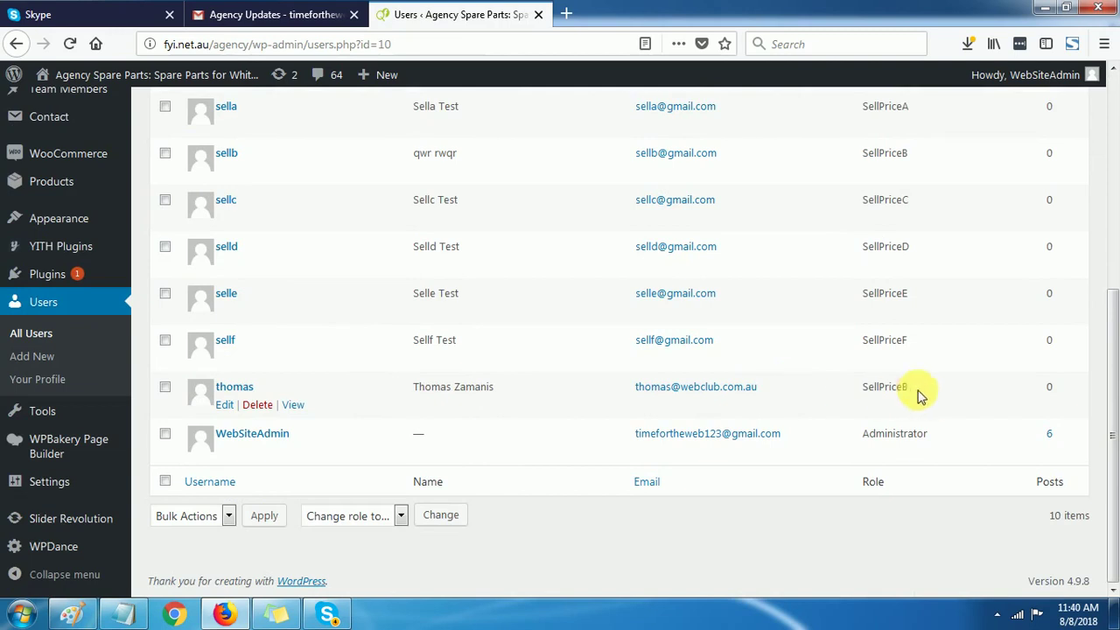
left_click_drag(914, 394, 869, 400)
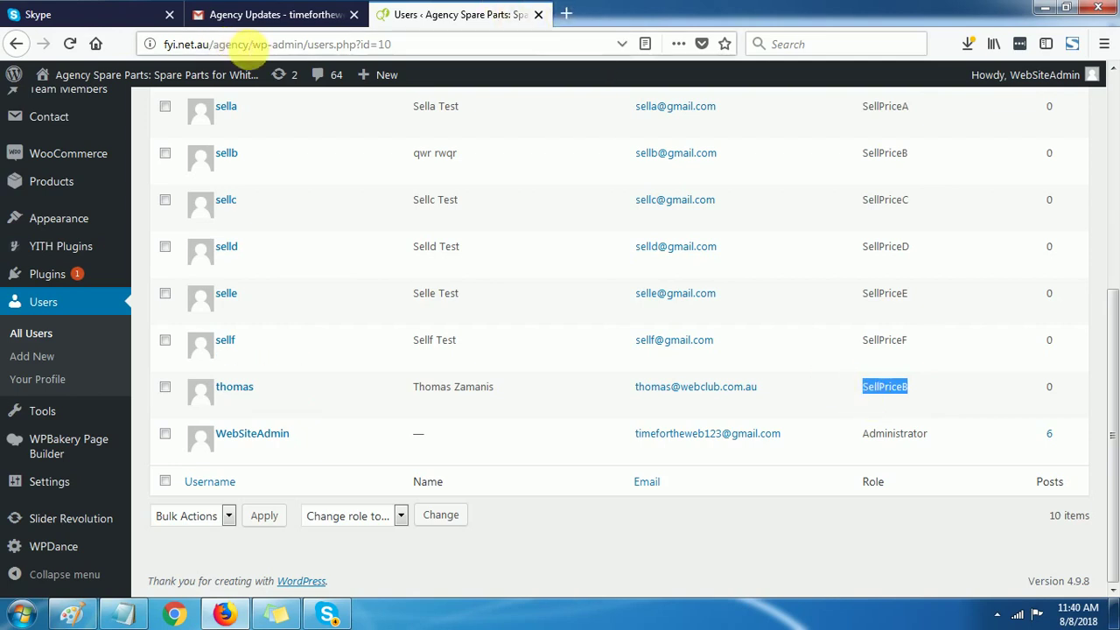
left_click_drag(212, 44, 118, 45)
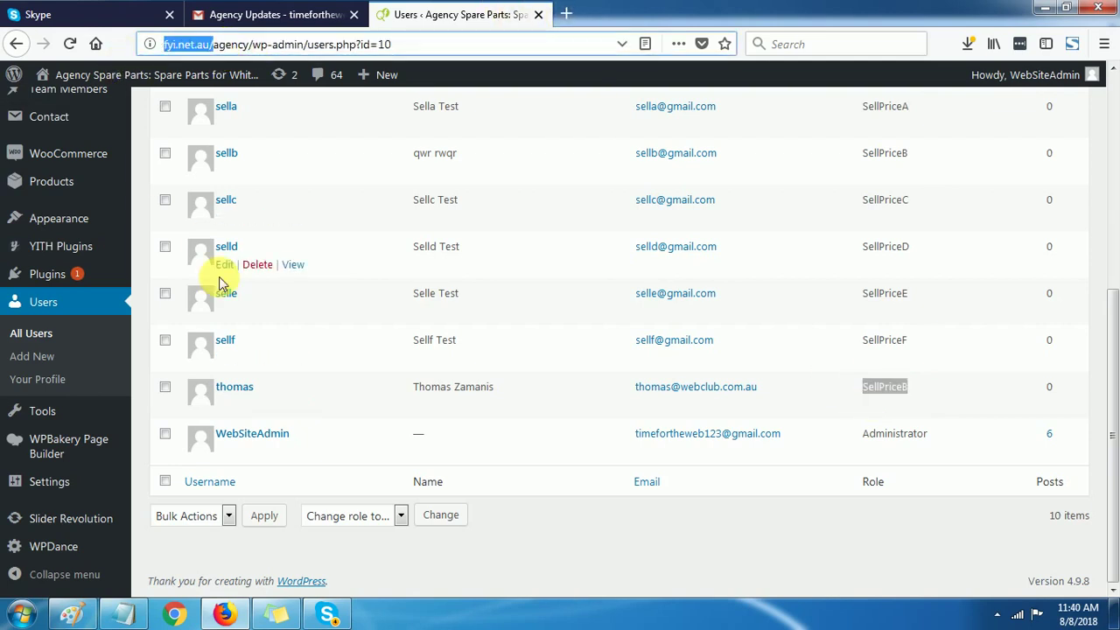
left_click(175, 614)
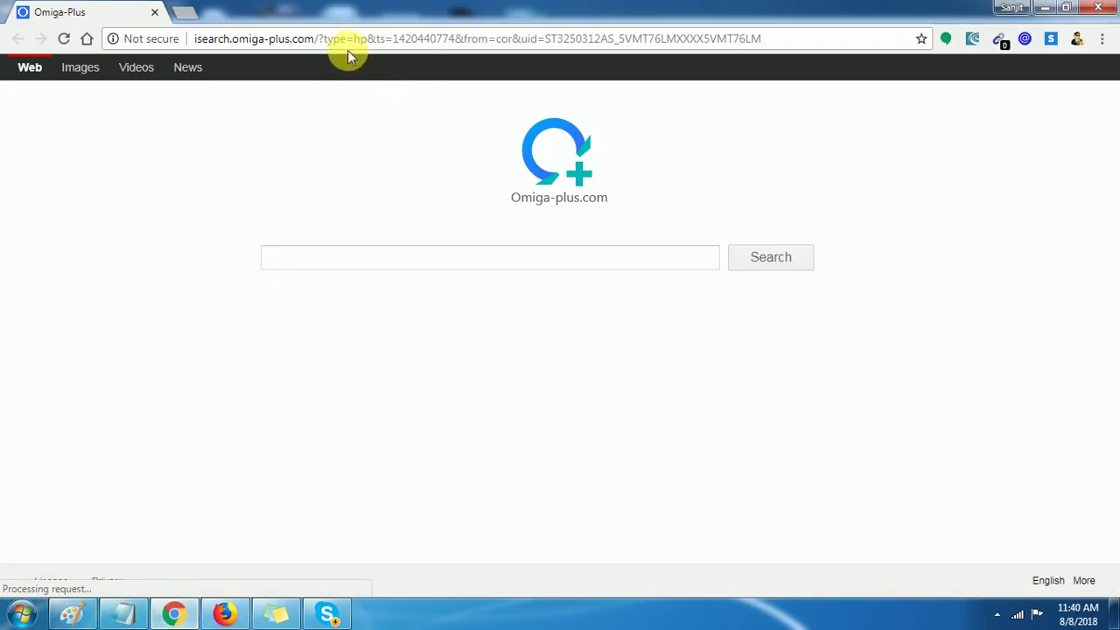
Add the username 'thomas' above the password in the Notepad login notes
left_click(348, 41)
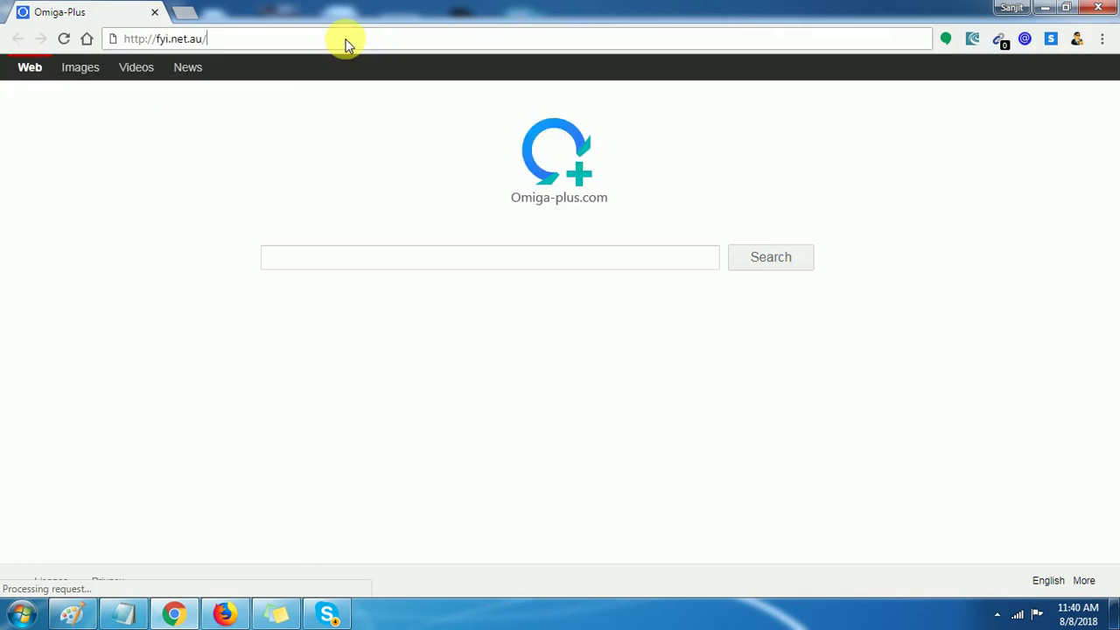
left_click(119, 615)
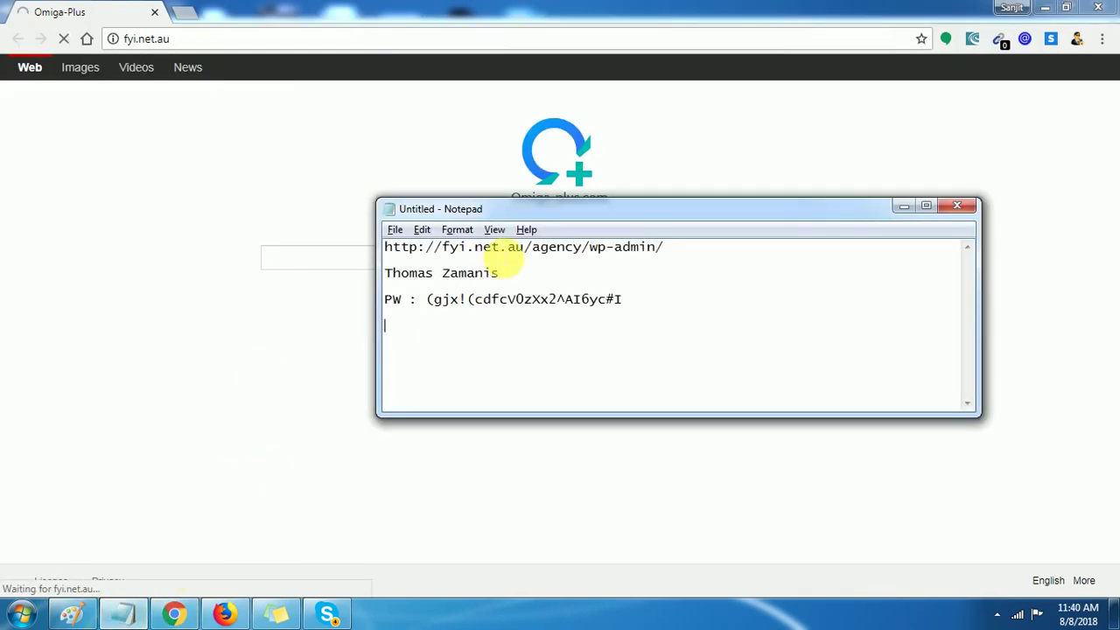
left_click(500, 292)
key("Return")
key("Return")
type("User :")
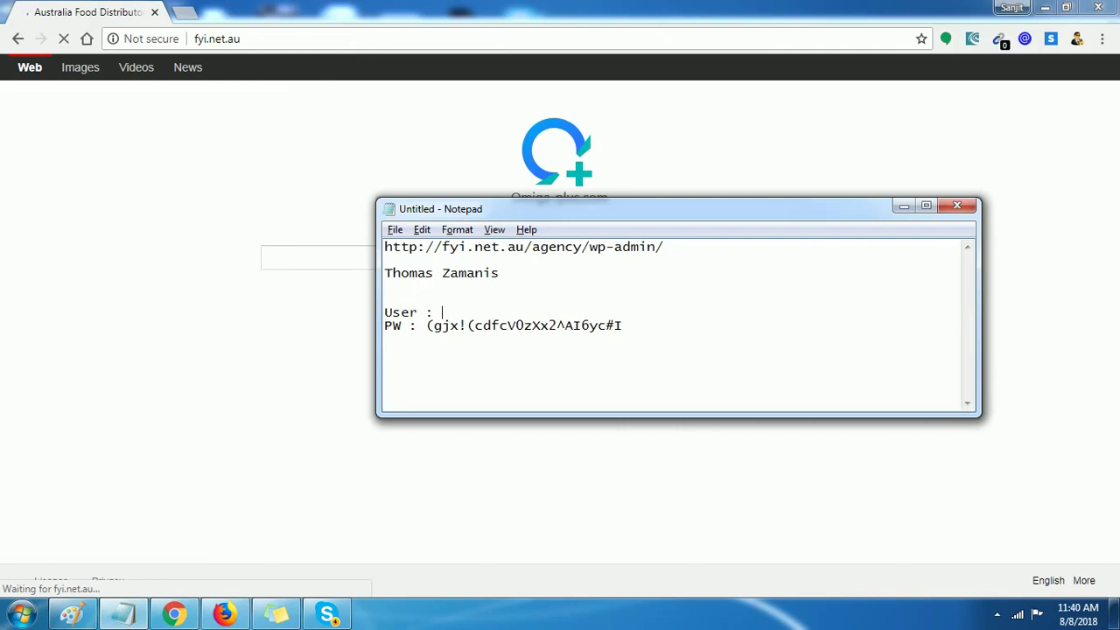
type("thomas")
double_click(468, 313)
key("ctrl+c")
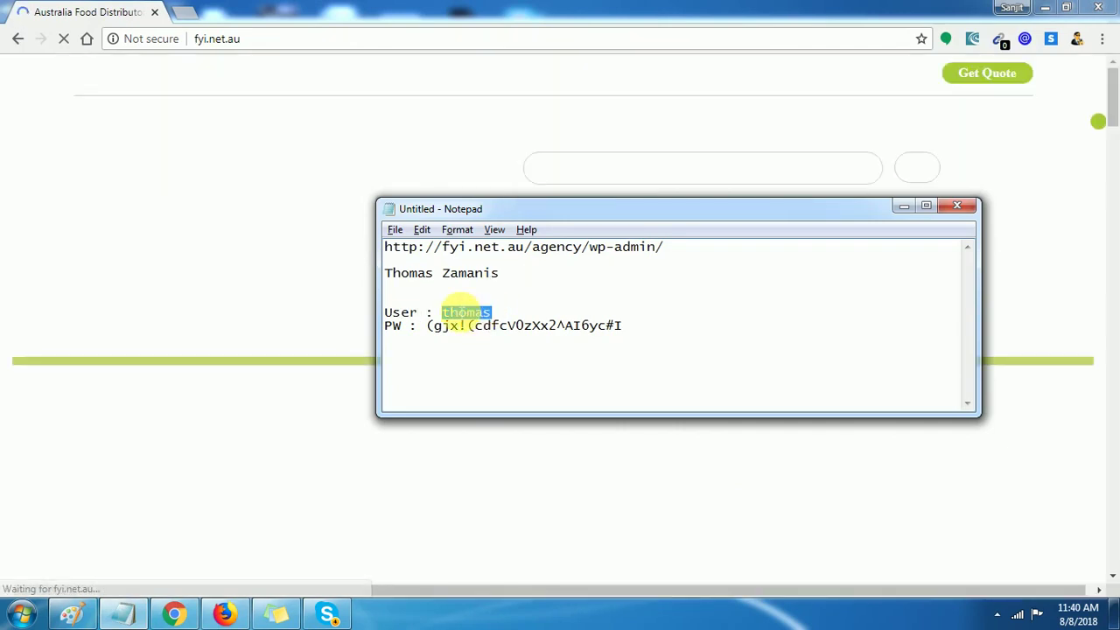
left_click(380, 7)
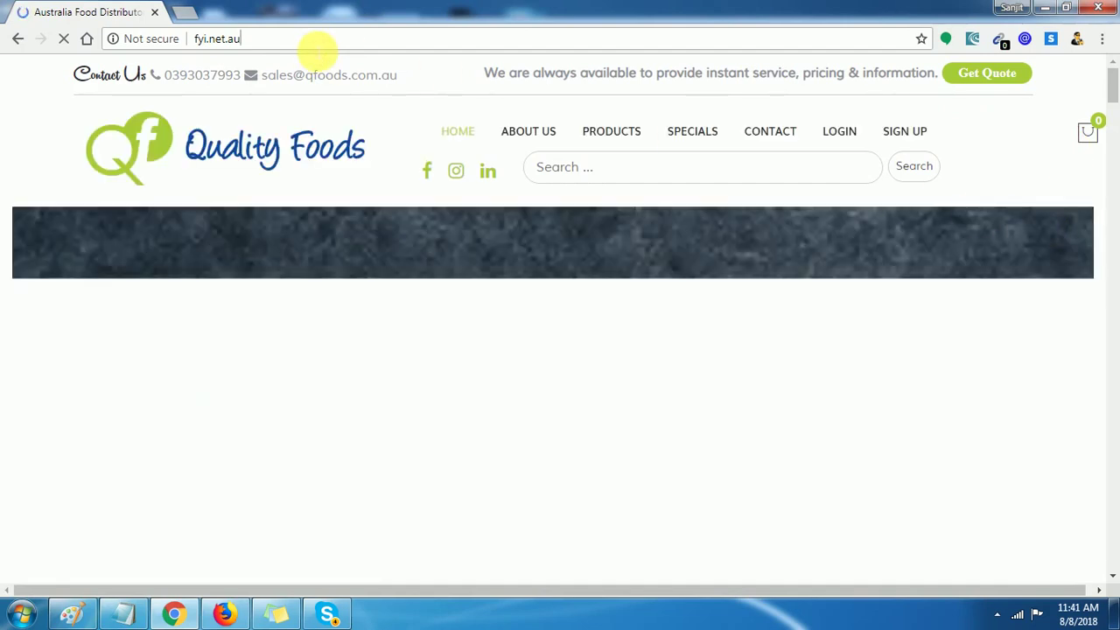
Load fyi.net.au/agency in Chrome
left_click(339, 40)
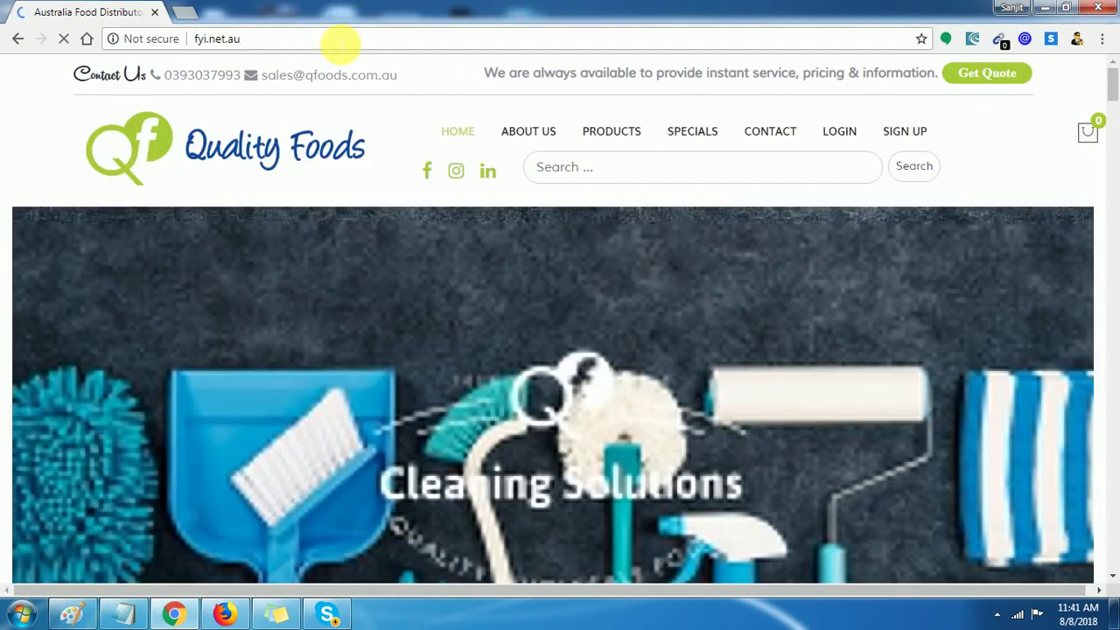
left_click(339, 38)
type("agency")
key("Return")
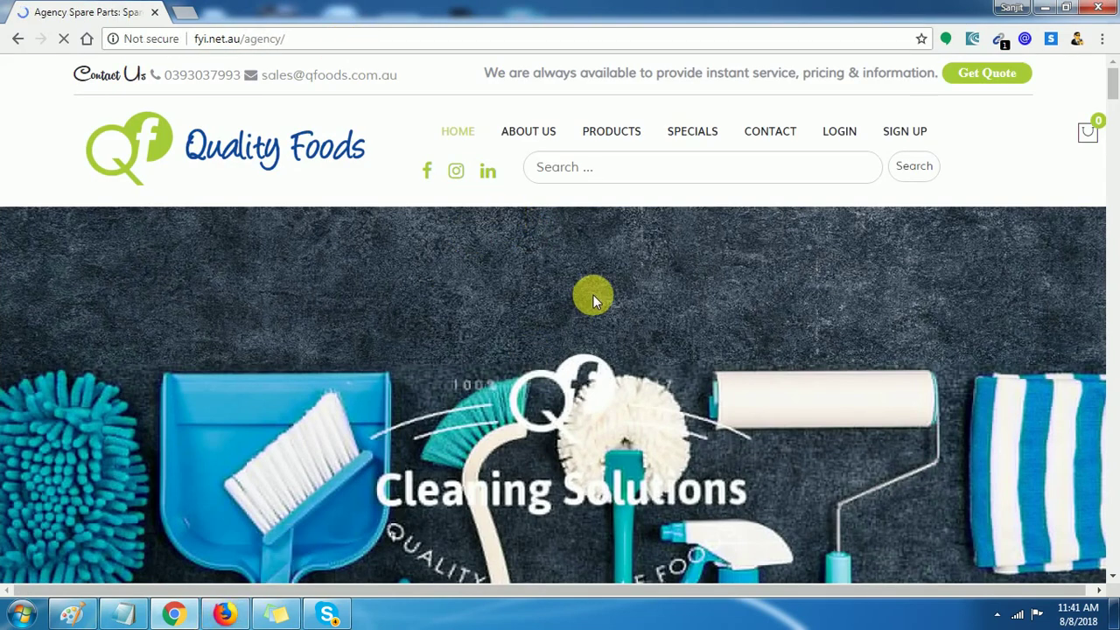
Go to the storefront login page and paste 'thomas' into the username field
left_click(227, 612)
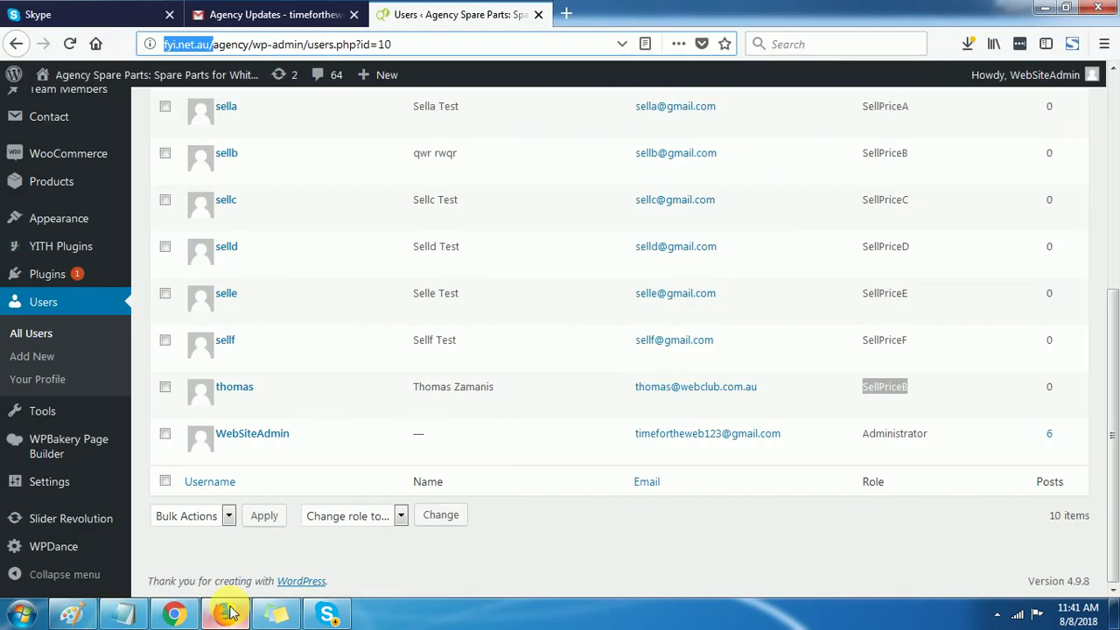
left_click(227, 612)
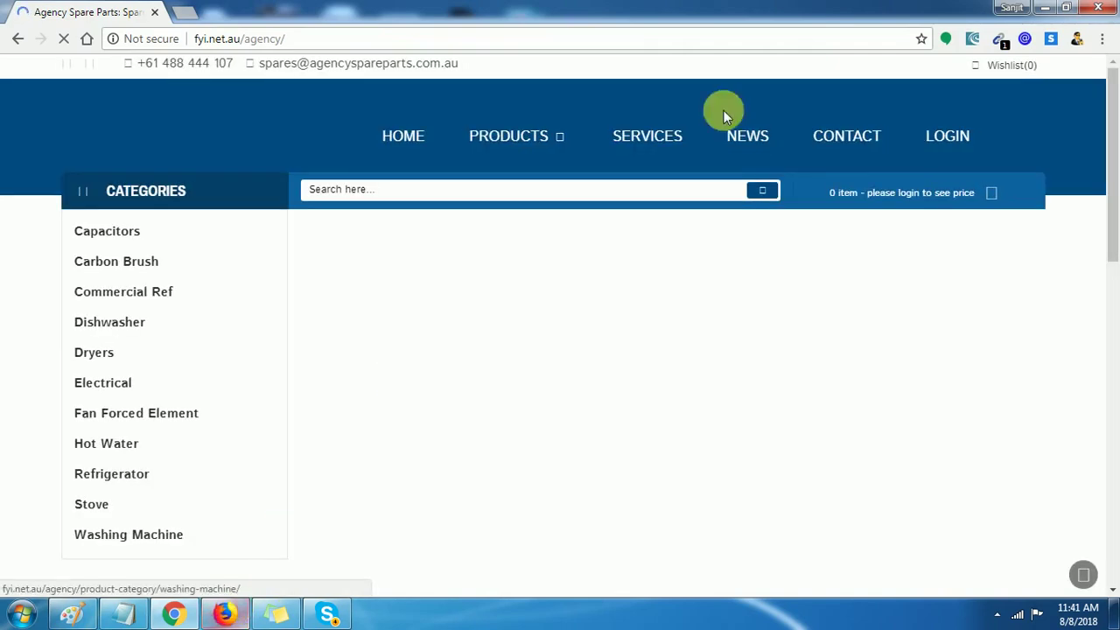
left_click(957, 146)
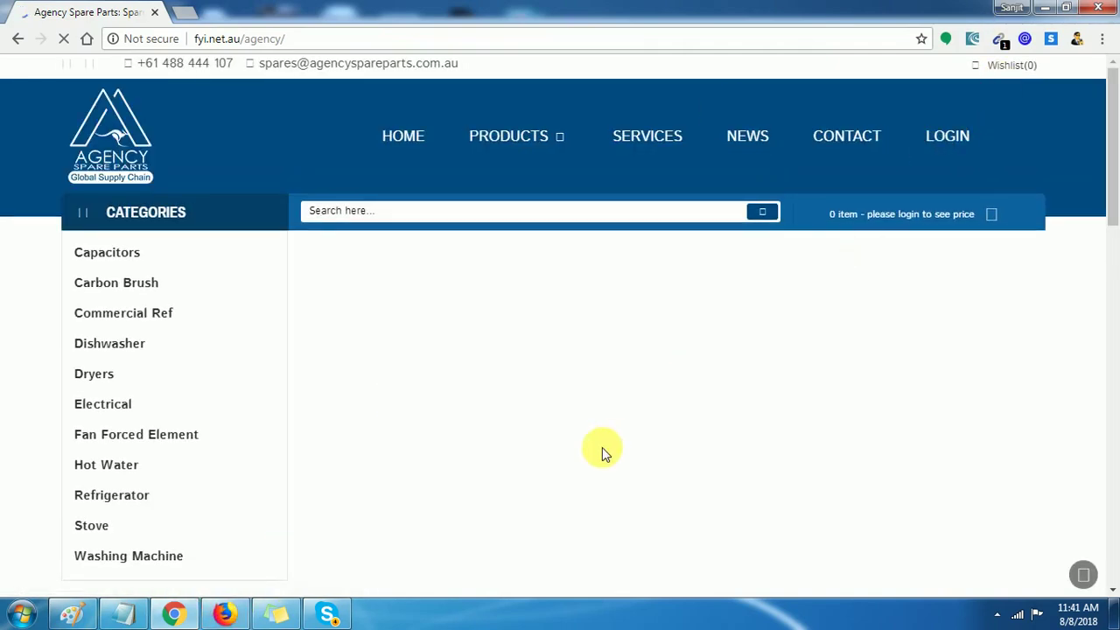
scroll(602, 447, "down", 3)
left_click(205, 236)
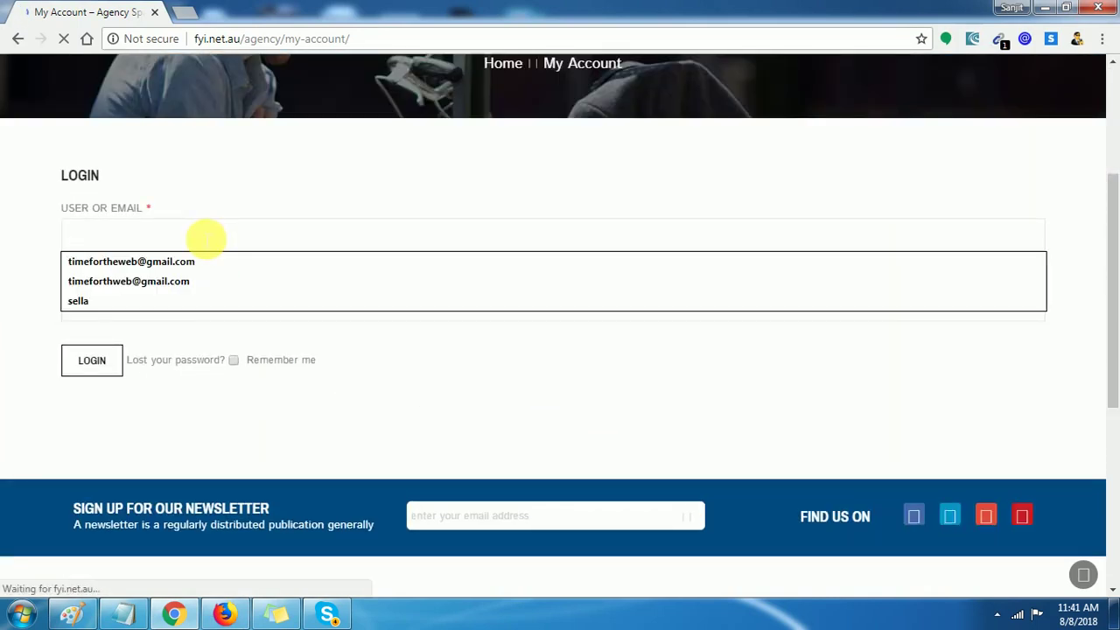
key("ctrl+v")
Copy thomas's password from Notepad into the Password field
left_click(167, 308)
left_click(120, 617)
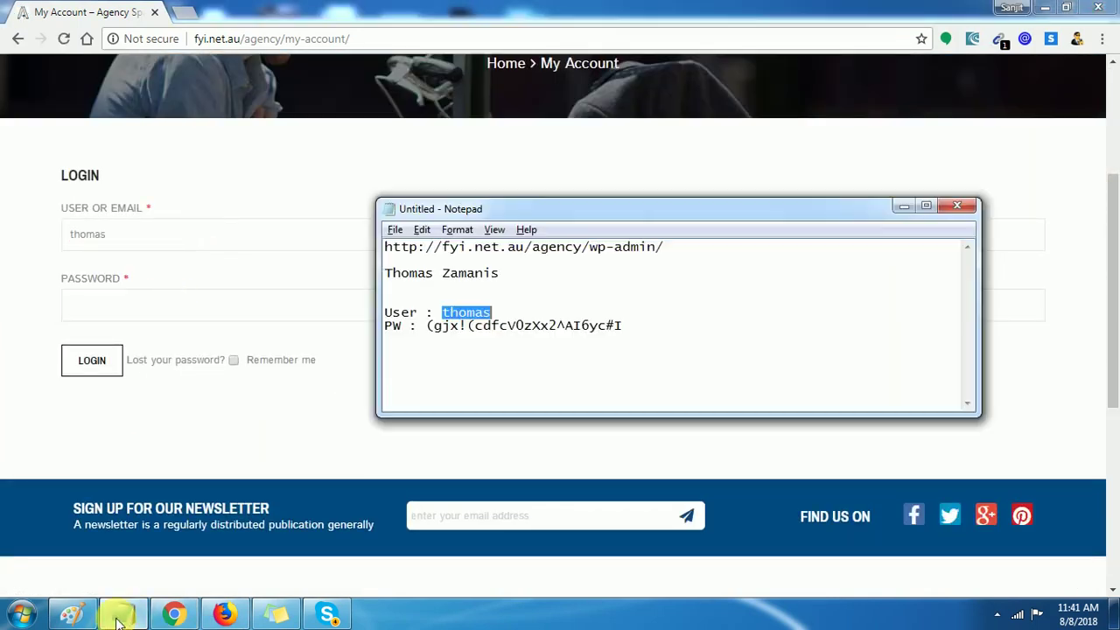
left_click_drag(531, 338, 562, 324)
left_click(455, 343)
left_click_drag(455, 343, 434, 327)
key("ctrl+c")
left_click(203, 308)
key("ctrl+v")
left_click(103, 372)
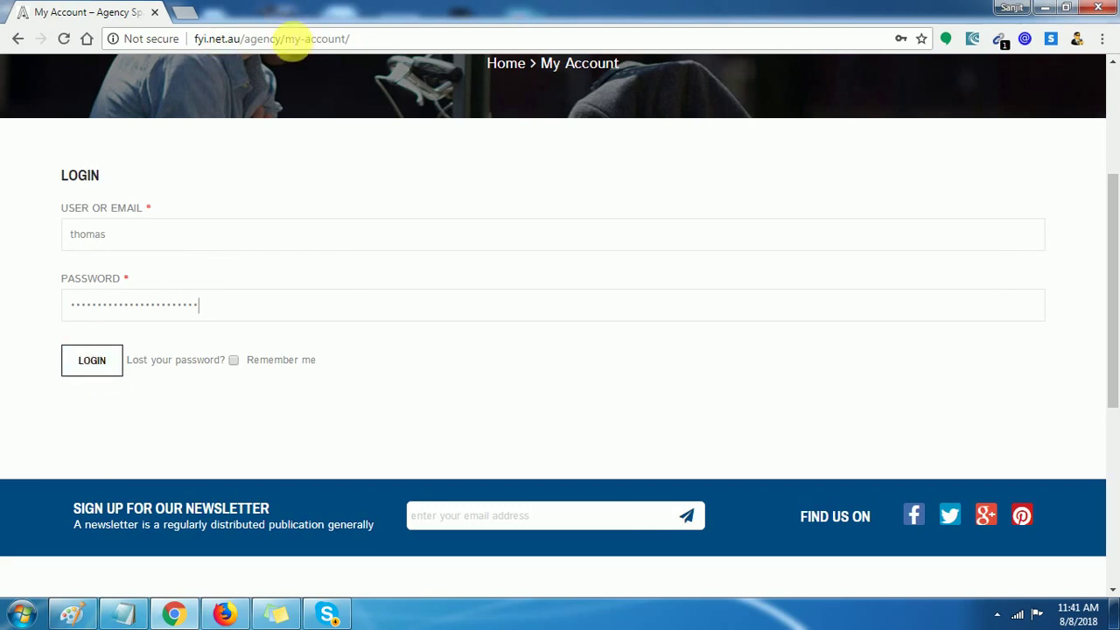
Open the agency shop address in a new Chrome tab
left_click_drag(287, 39, 198, 38)
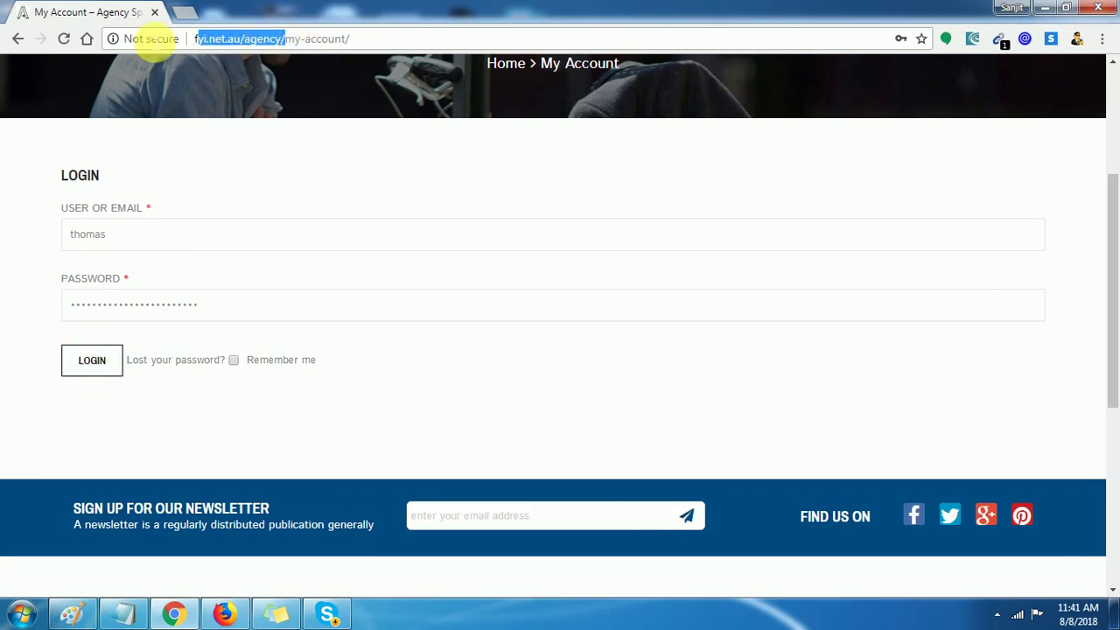
left_click(196, 16)
key("ctrl+v")
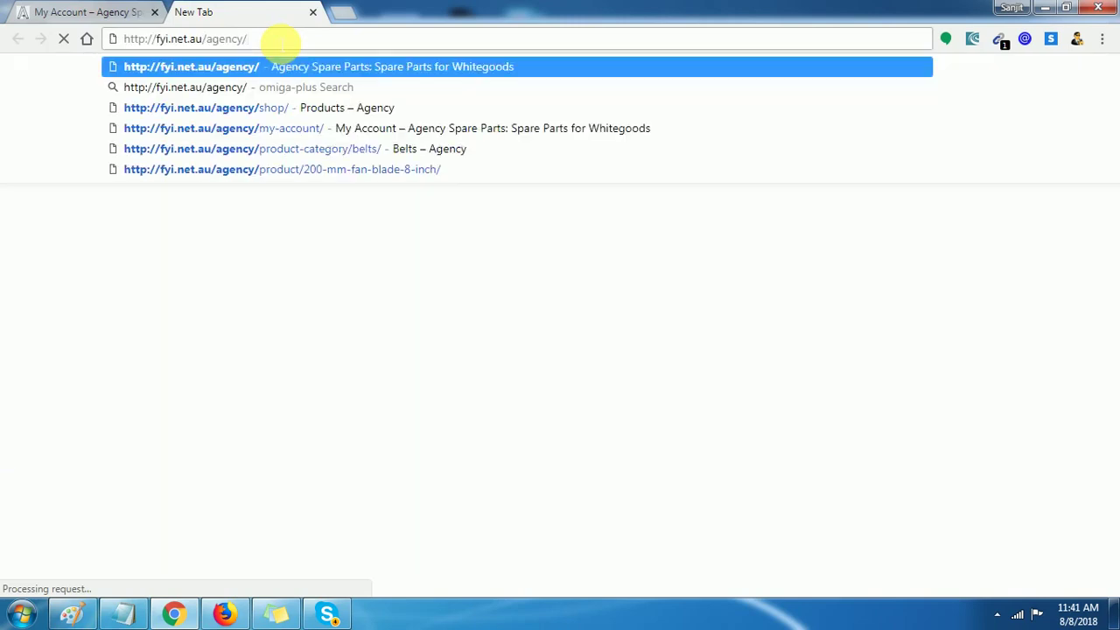
key("Return")
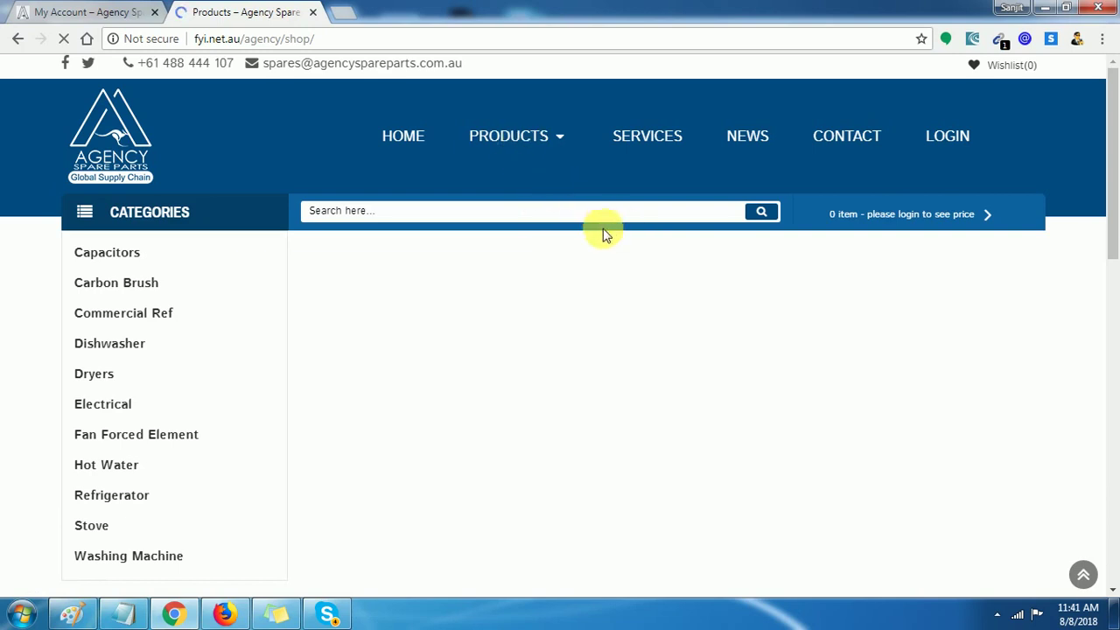
Submit the login as thomas in the My Account tab, then return to the shop tab
scroll(647, 367, "down", 5)
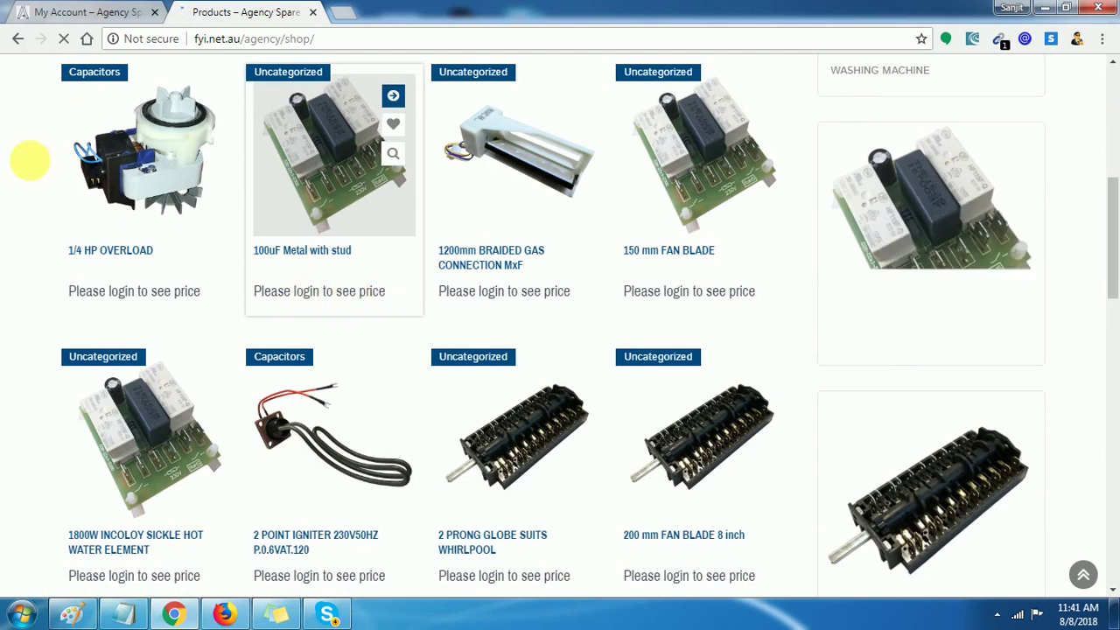
left_click(71, 13)
left_click(91, 361)
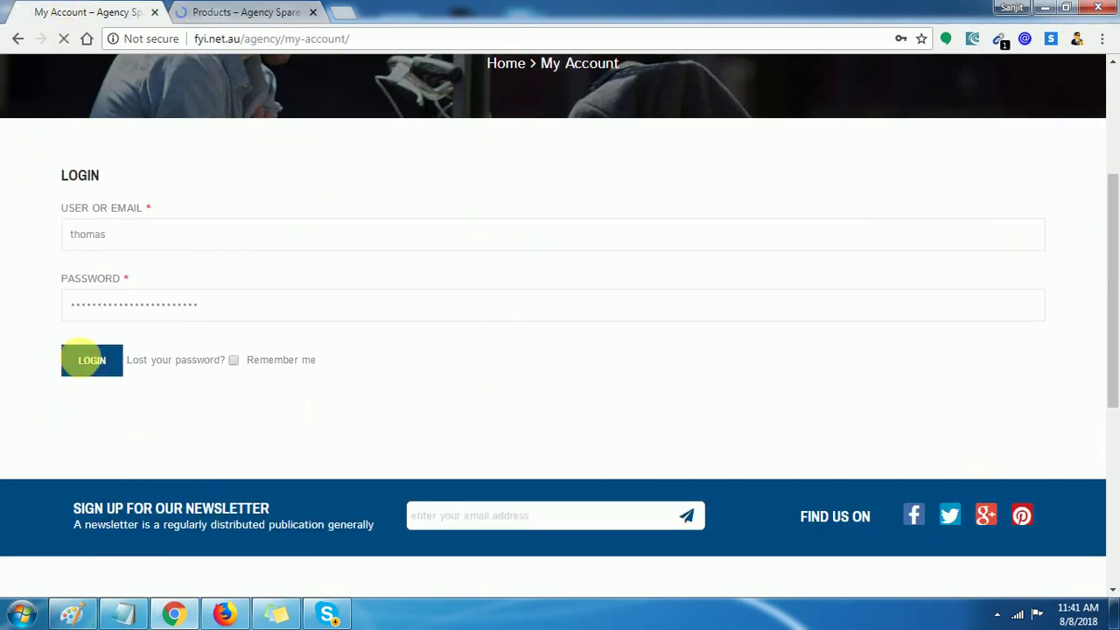
left_click(253, 12)
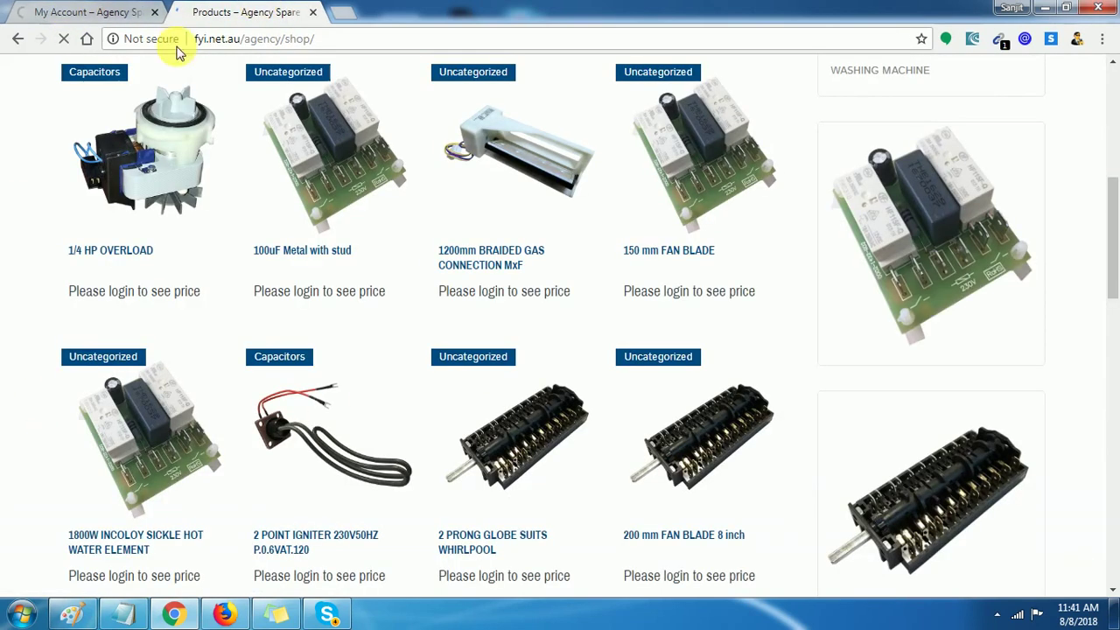
Verify the login and find 150 mm FAN BLADE listed at $3.00 in the shop
left_click(83, 12)
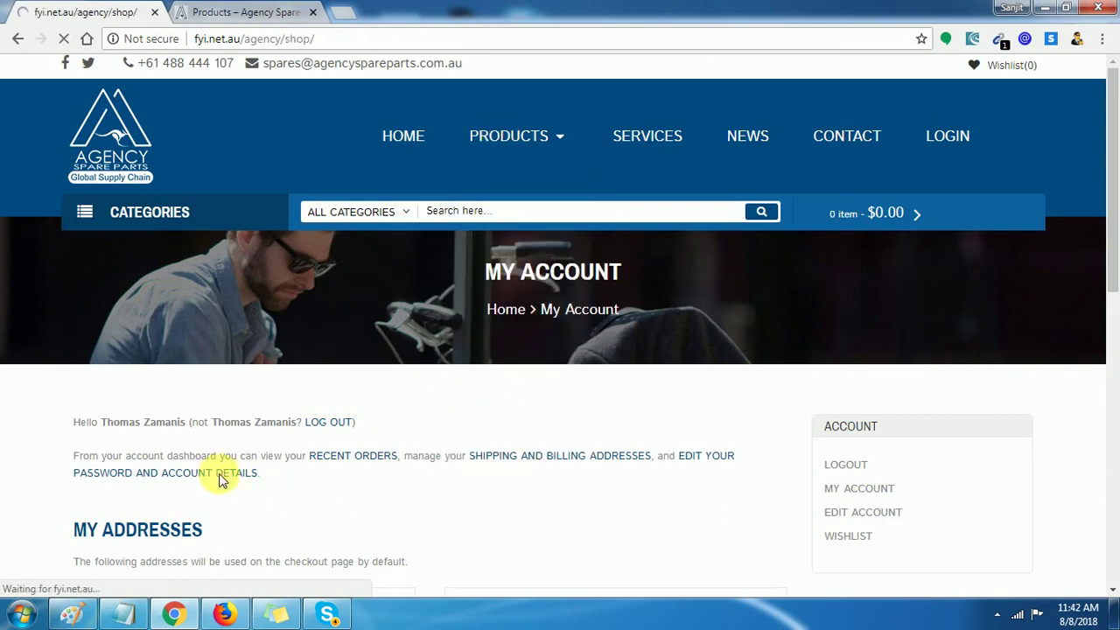
scroll(638, 358, "down", 3)
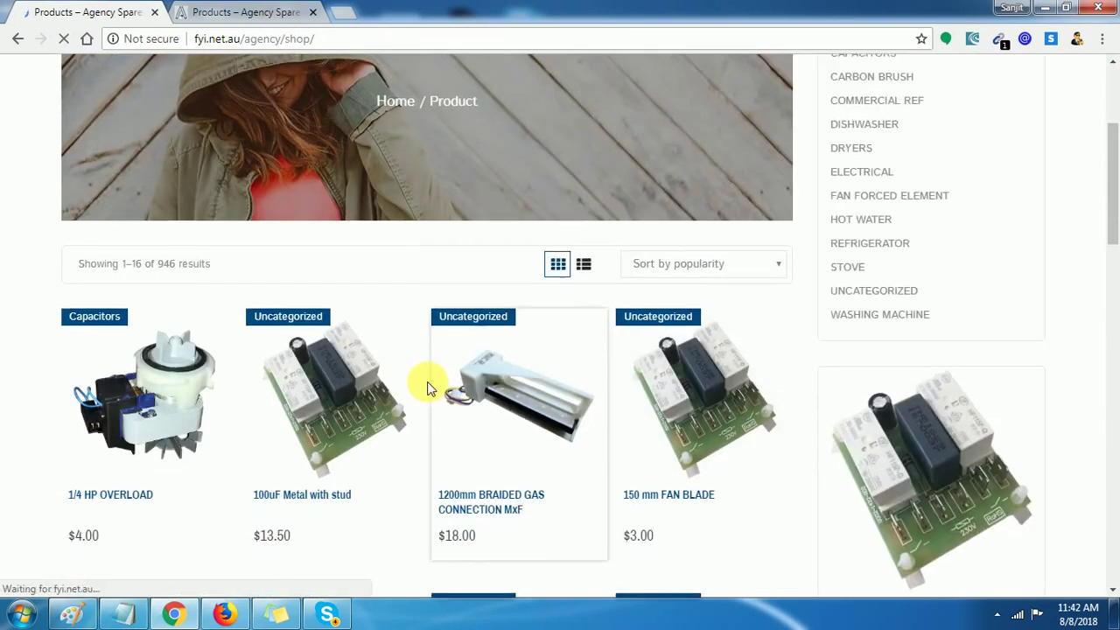
scroll(525, 389, "down", 4)
scroll(649, 398, "up", 3)
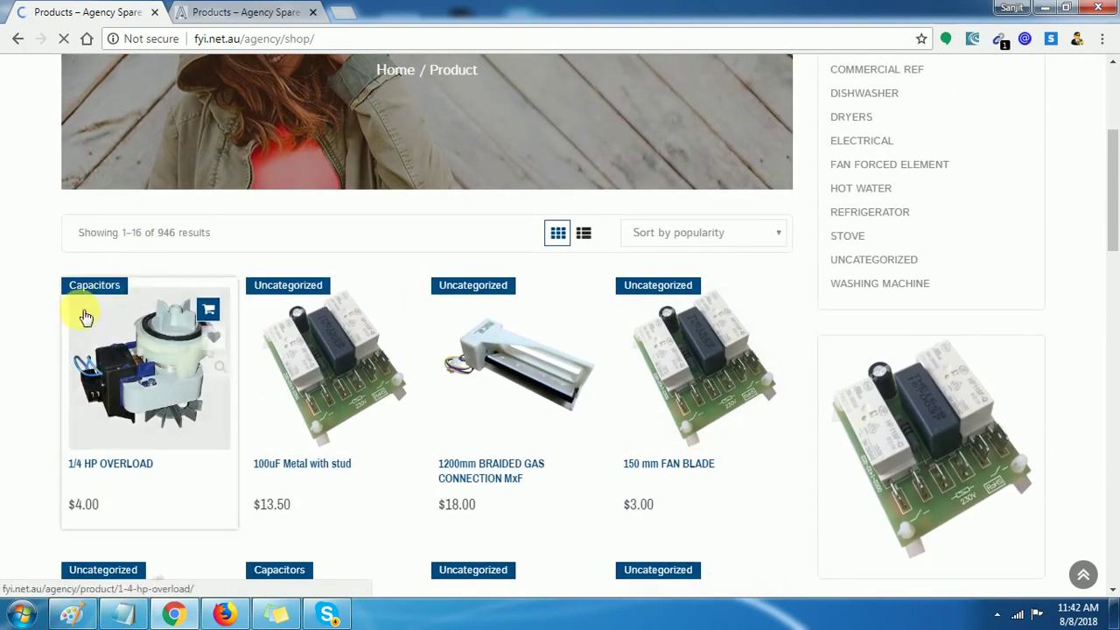
scroll(787, 368, "down", 2)
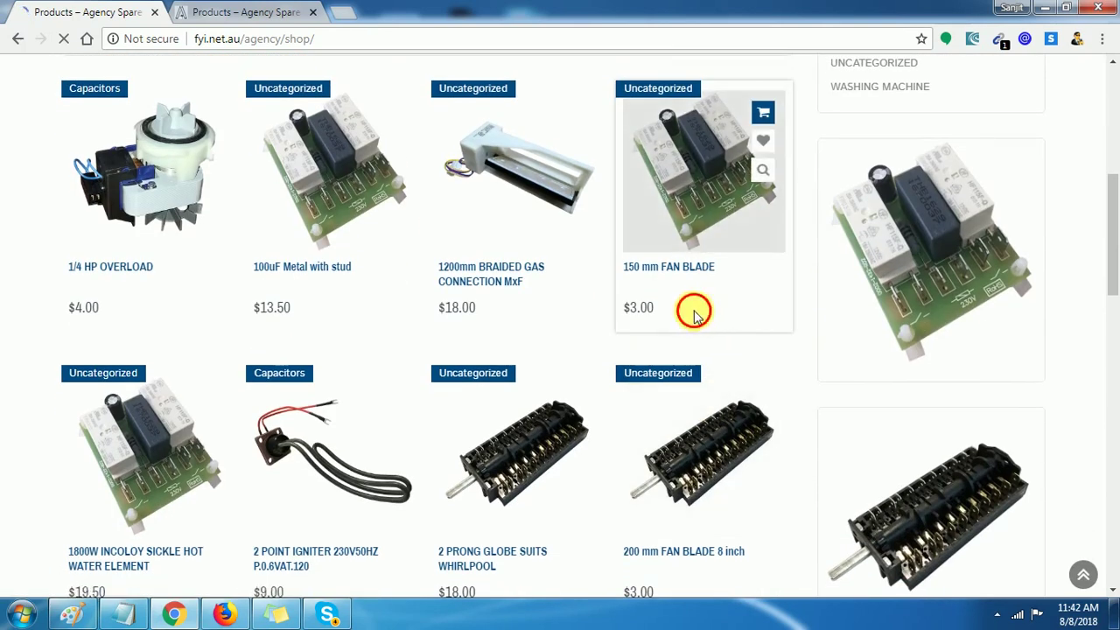
left_click_drag(691, 313, 621, 311)
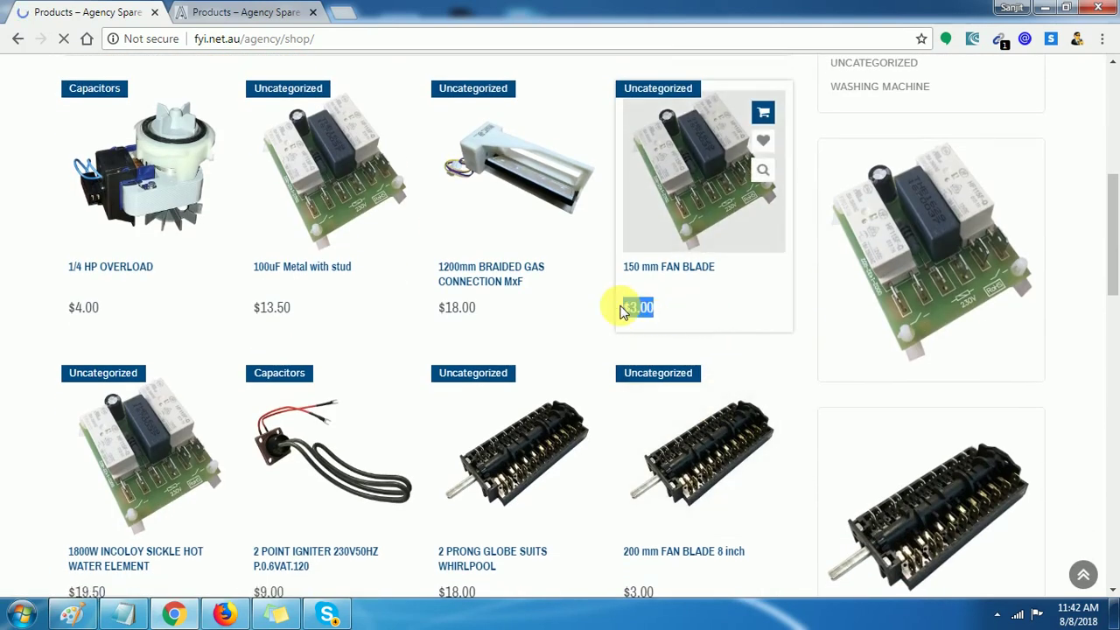
left_click_drag(723, 276, 647, 273)
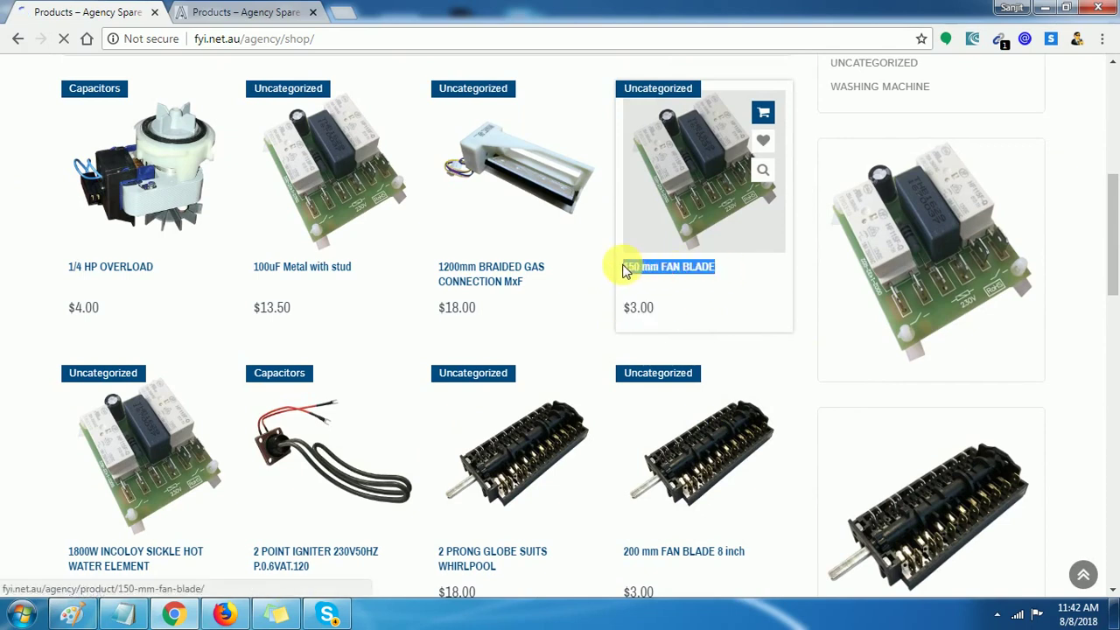
Search the admin All Products list for '150 mm FAN BLADE'
left_click(225, 617)
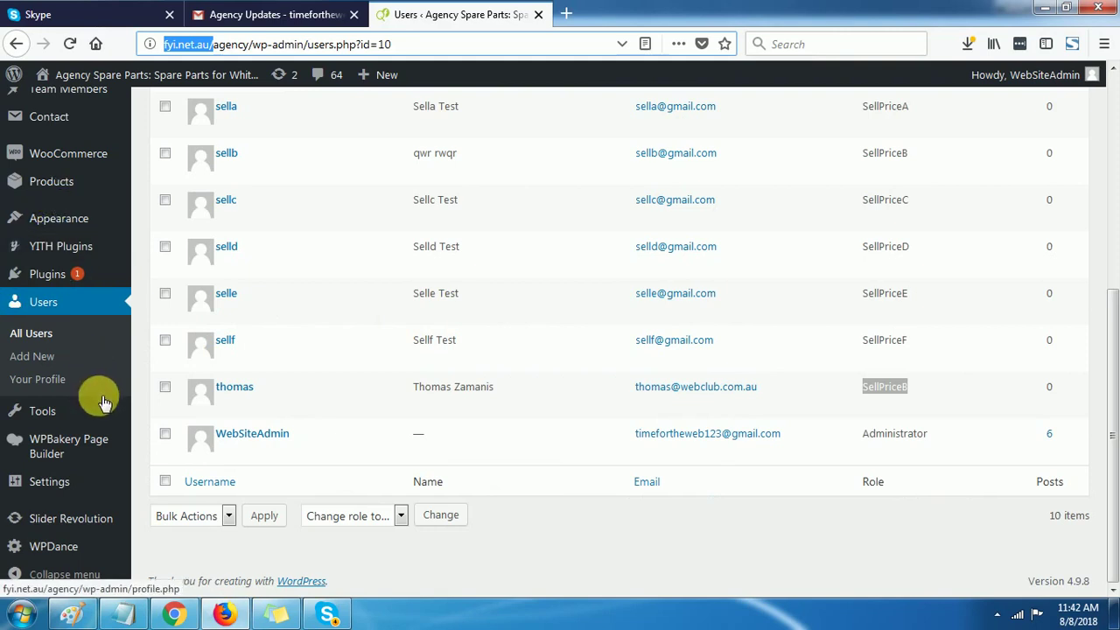
scroll(75, 482, "up", 3)
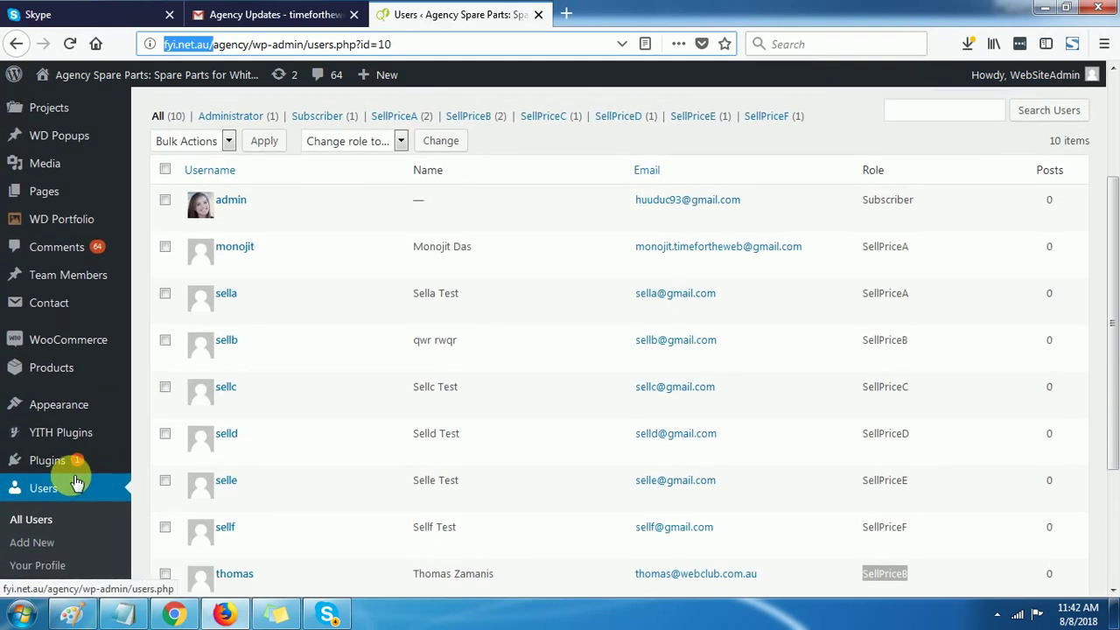
scroll(76, 482, "up", 3)
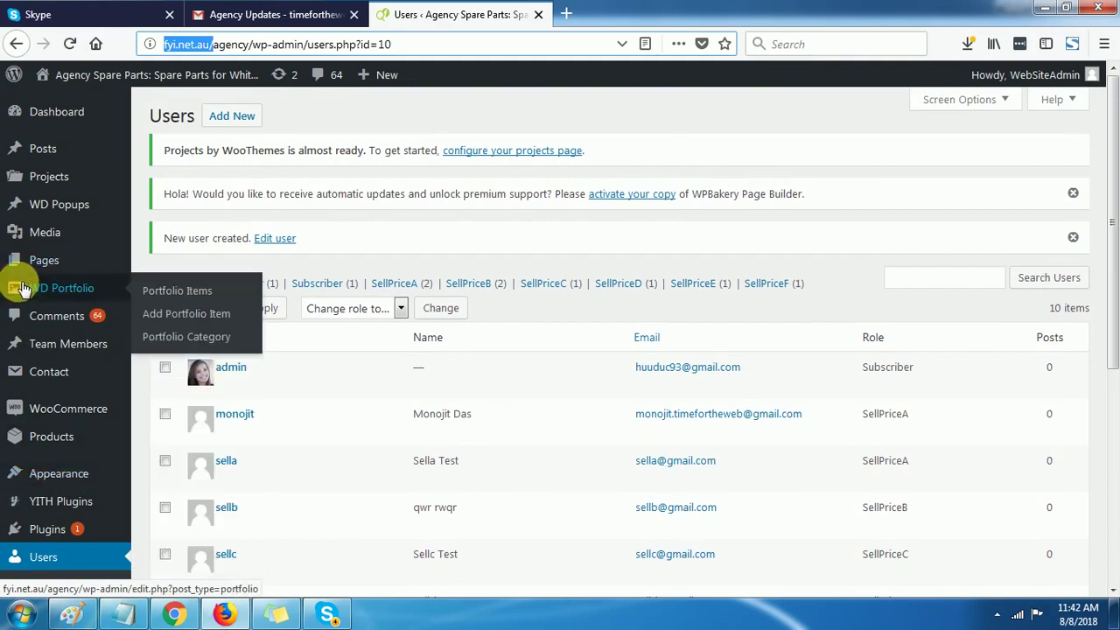
scroll(48, 264, "down", 1)
scroll(48, 264, "down", 3)
scroll(44, 320, "down", 2)
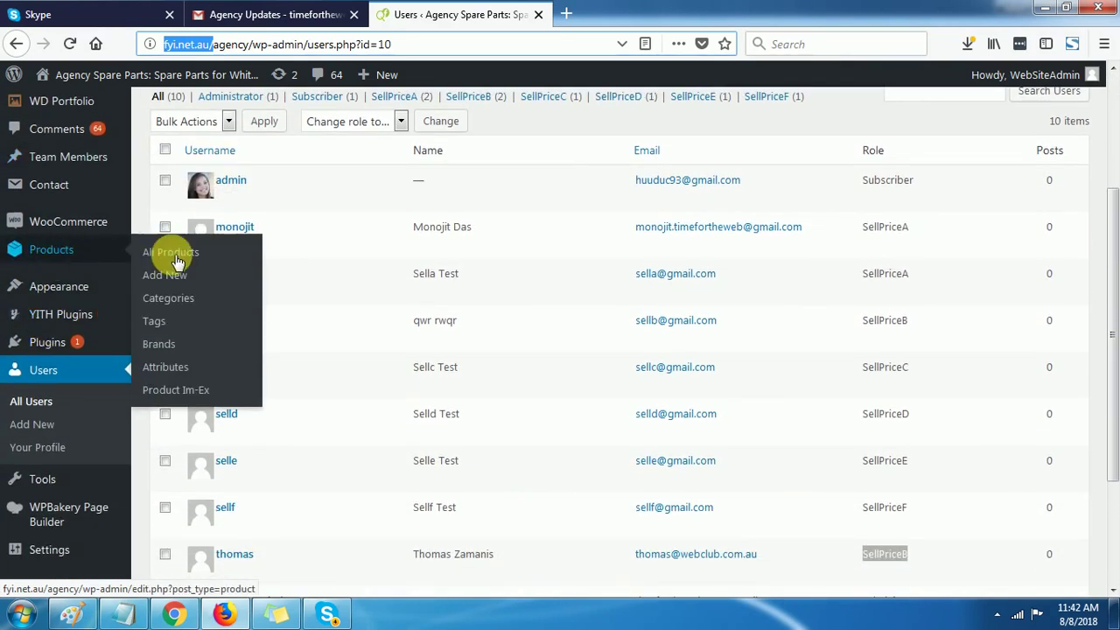
left_click(177, 260)
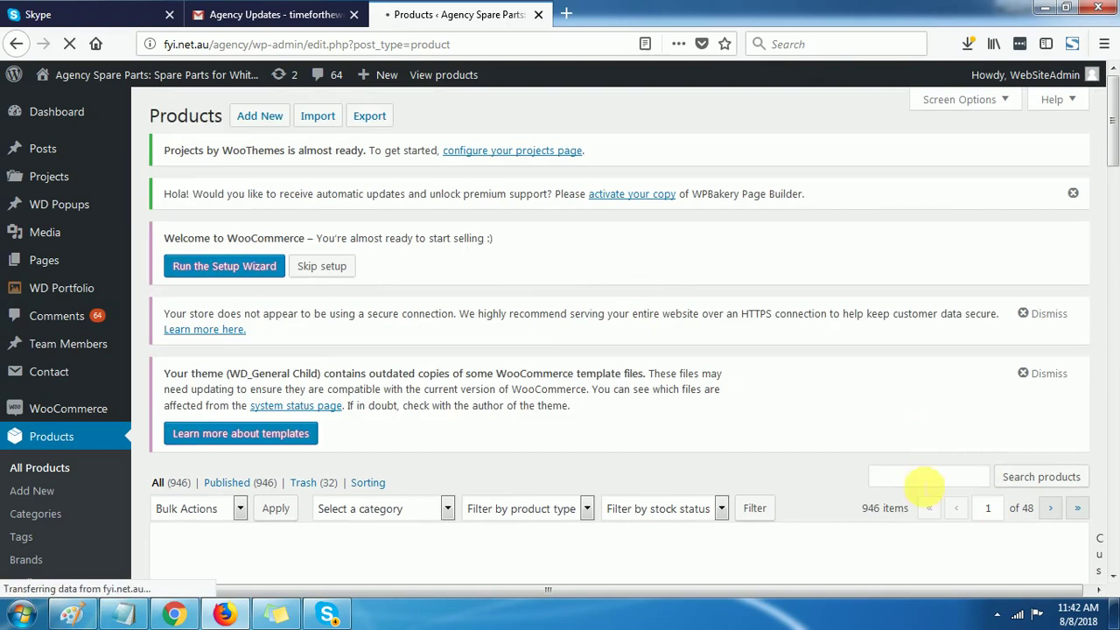
type("150 mm FAN BLADE")
left_click(1059, 484)
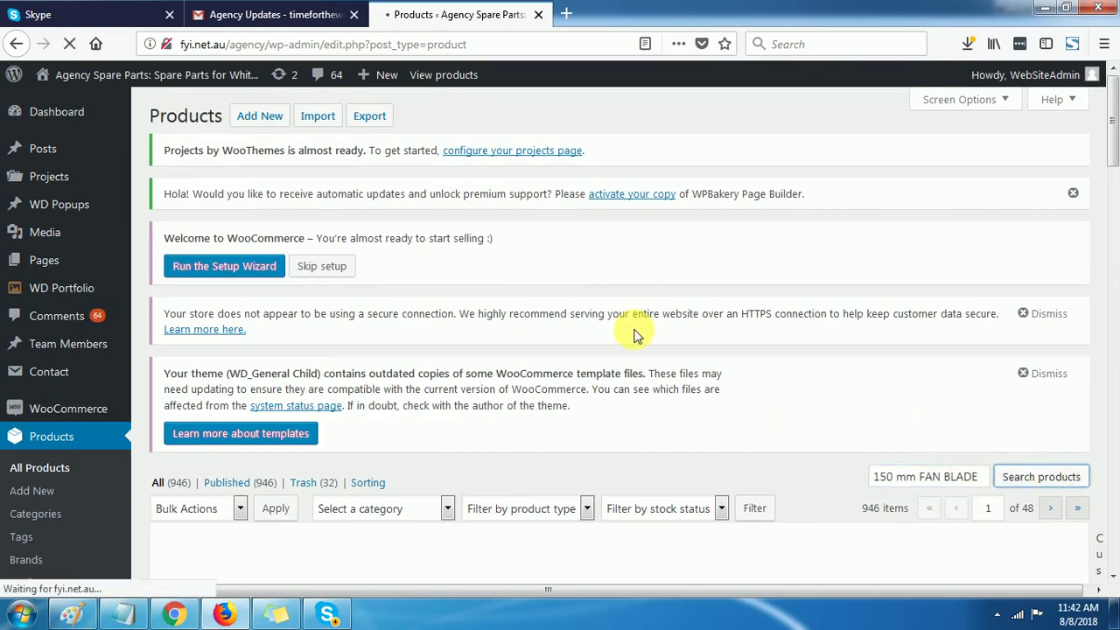
Compare the RF601F search result against the shop page in Chrome
scroll(636, 335, "down", 2)
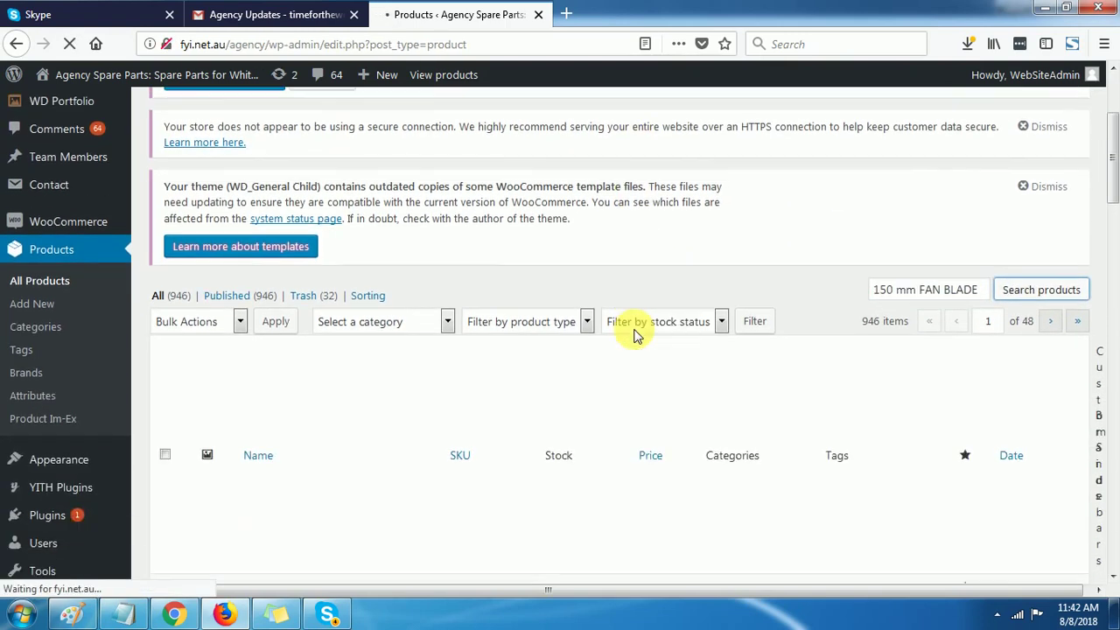
scroll(635, 335, "down", 2)
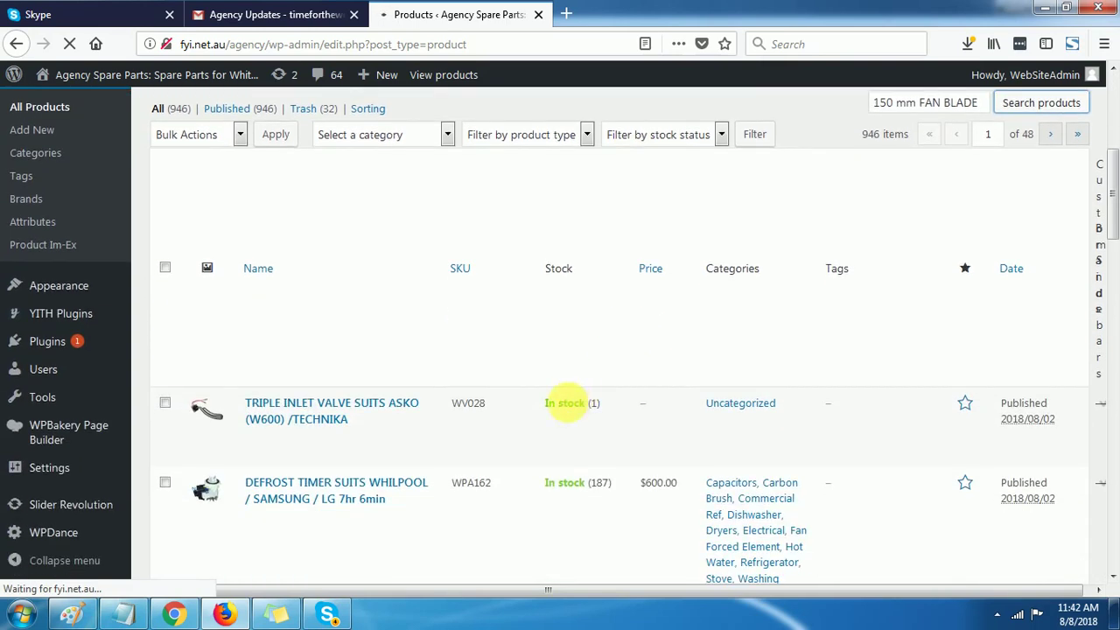
left_click(178, 615)
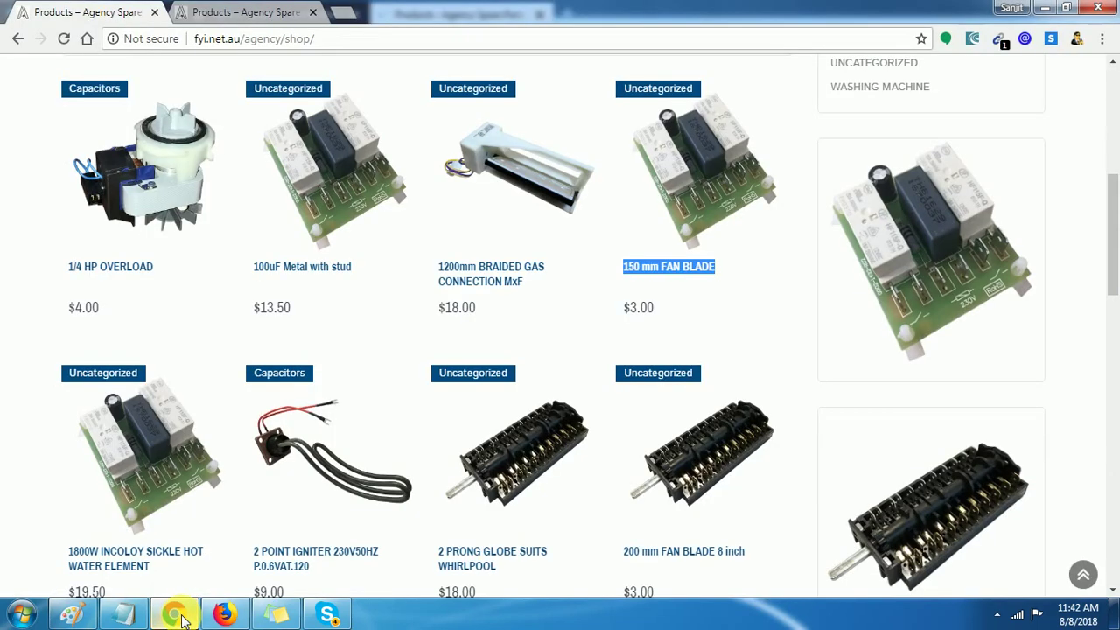
left_click(224, 615)
scroll(678, 365, "down", 4)
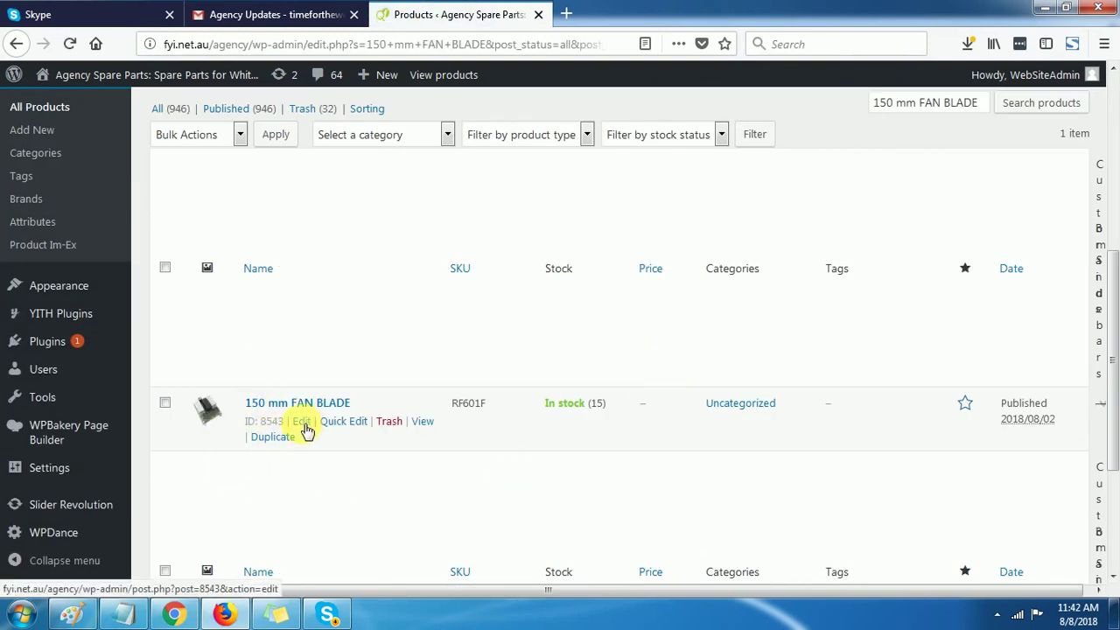
Edit the 150 mm FAN BLADE, moving it from Uncategorized to the Electrical category
left_click(302, 424)
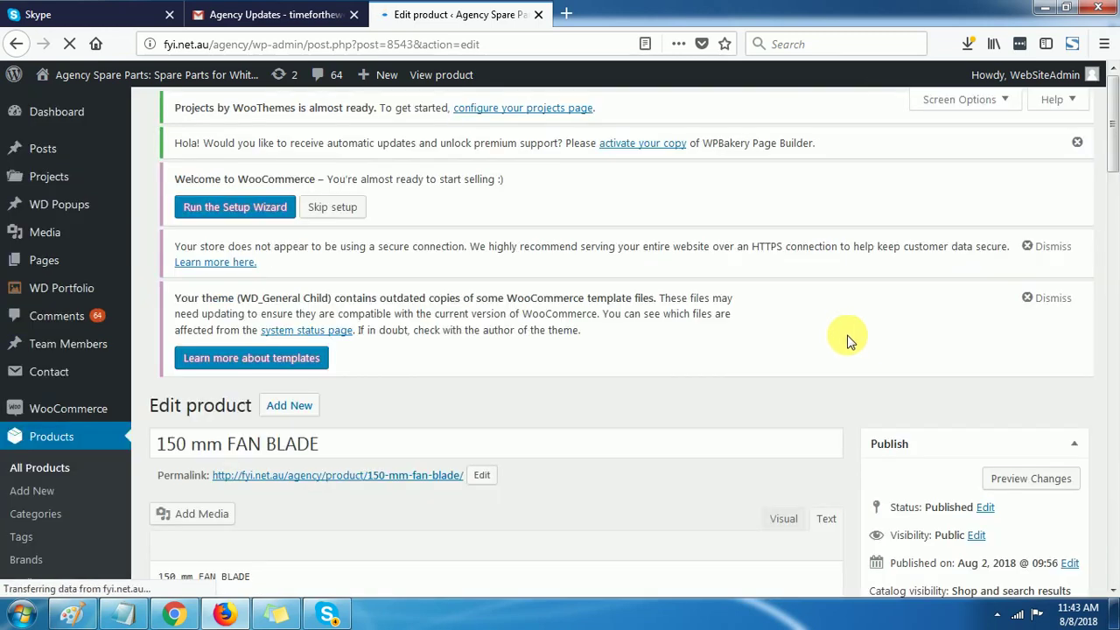
left_click(1116, 486)
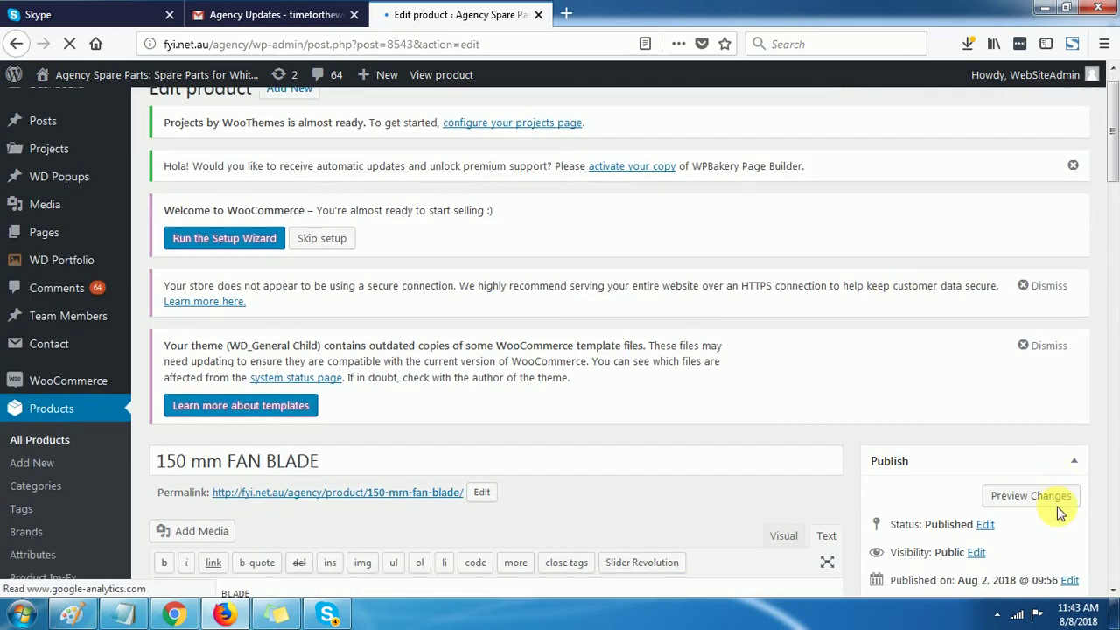
left_click(1116, 516)
scroll(992, 482, "down", 3)
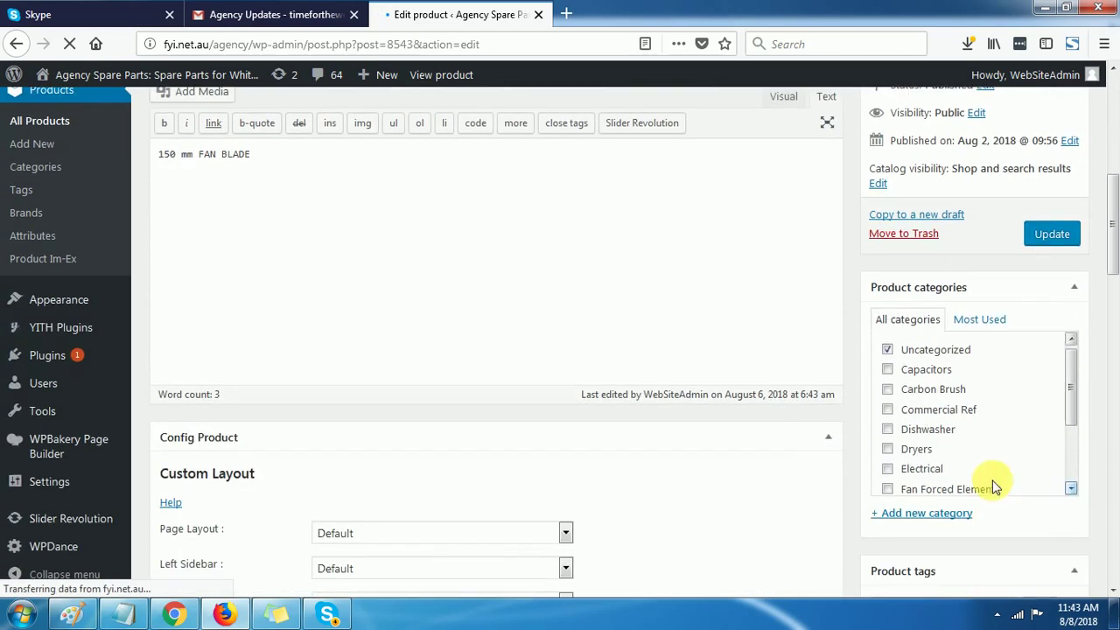
left_click(888, 350)
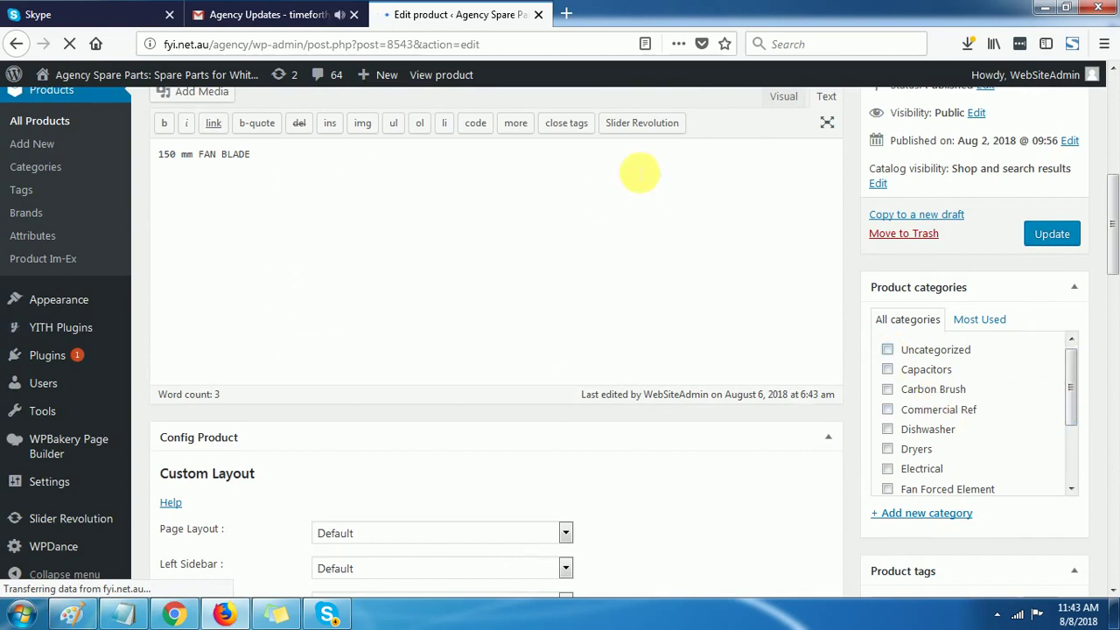
Compare with the shop page, then reach the SellPriceA 12 and SellPriceB 3 price fields
left_click(176, 615)
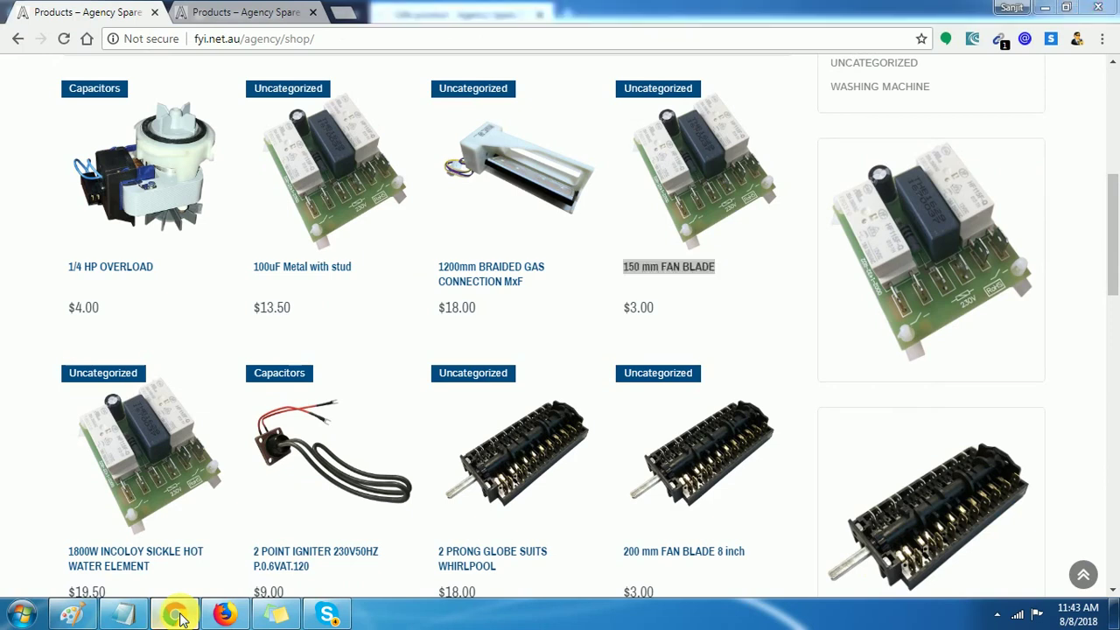
left_click(177, 615)
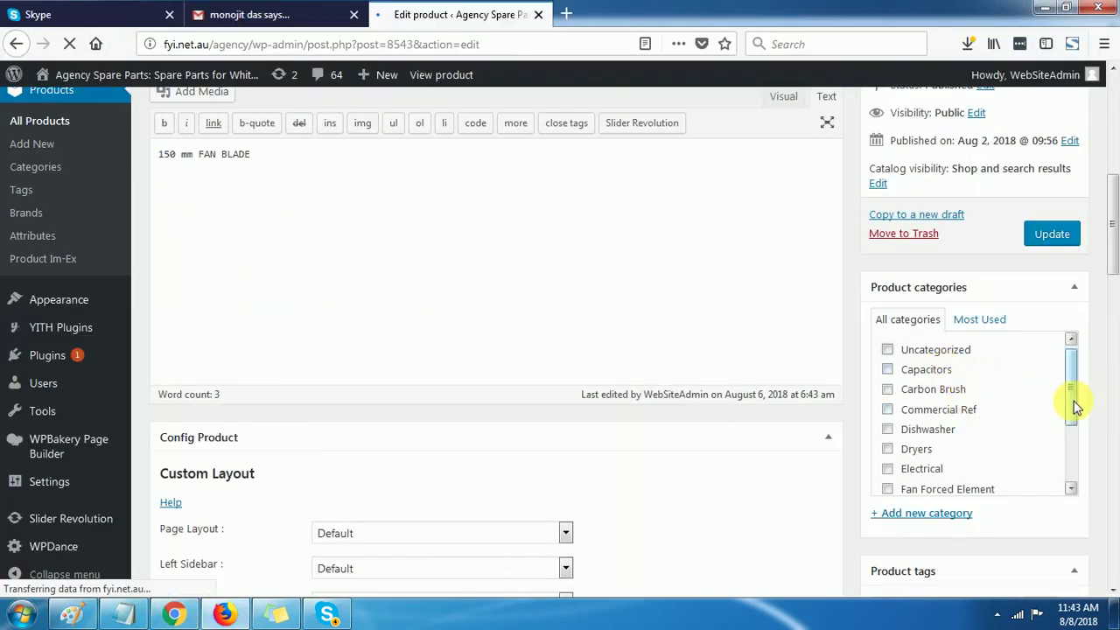
left_click_drag(1074, 404, 1079, 426)
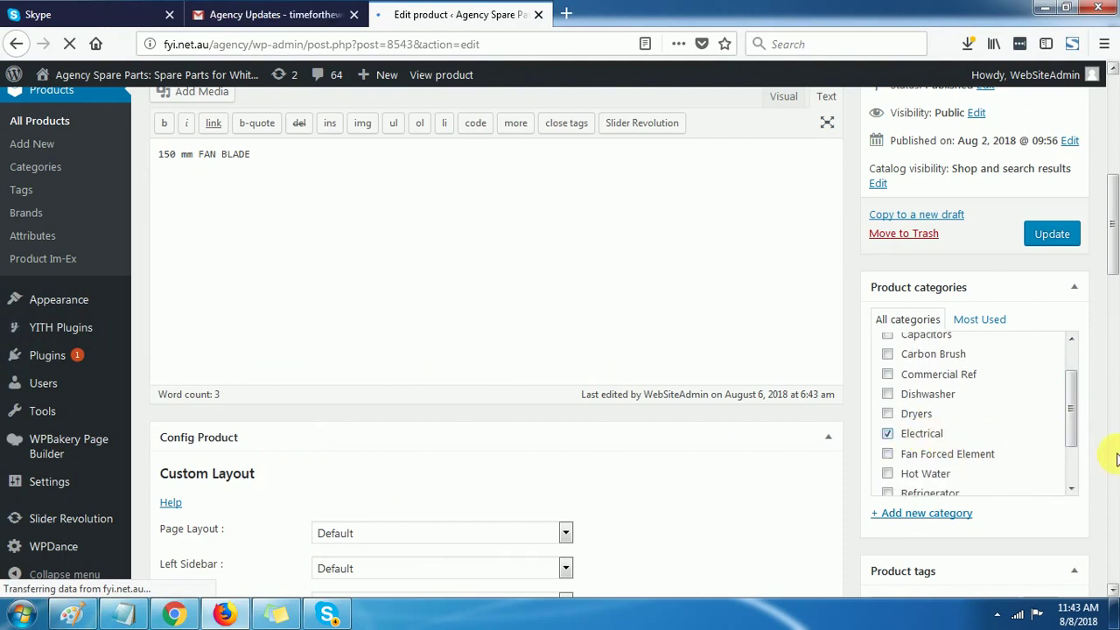
scroll(1096, 418, "down", 3)
scroll(487, 458, "down", 3)
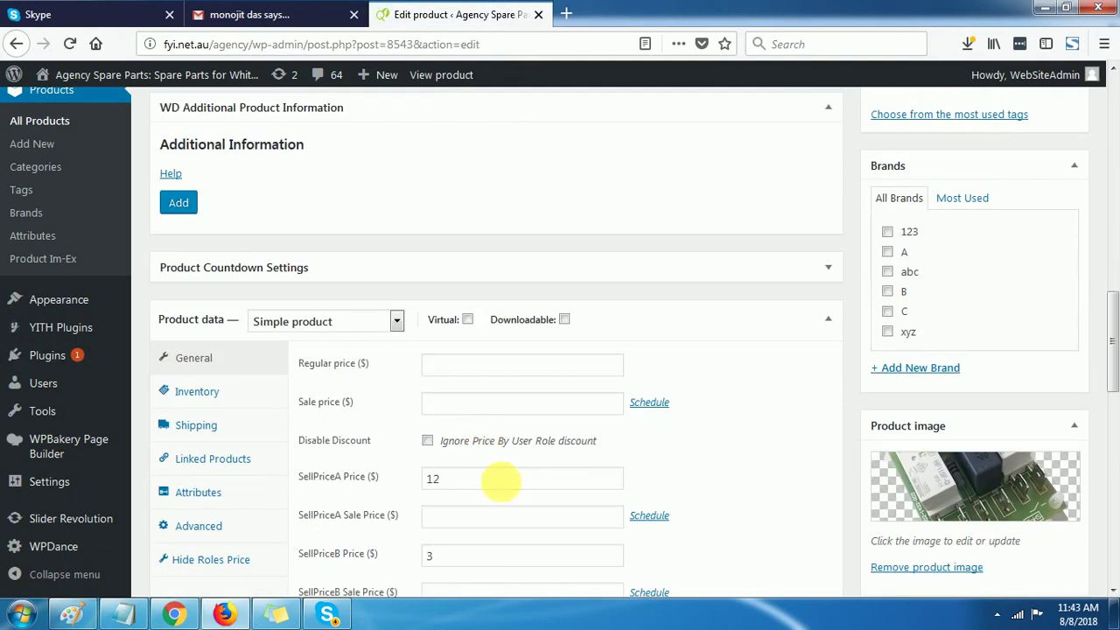
scroll(416, 514, "down", 2)
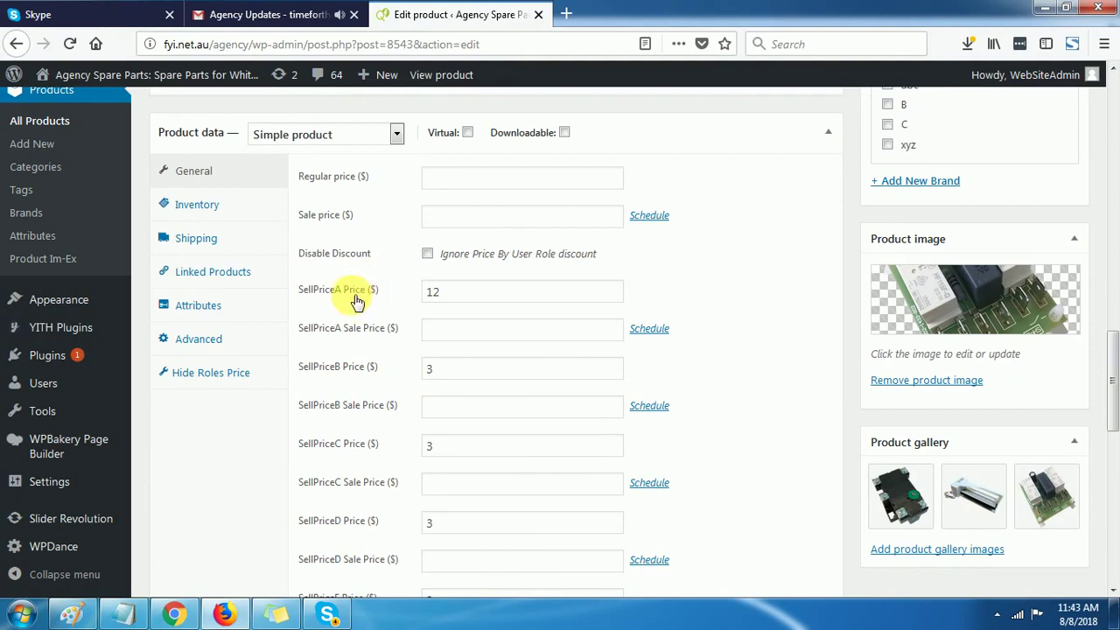
left_click_drag(462, 294, 410, 296)
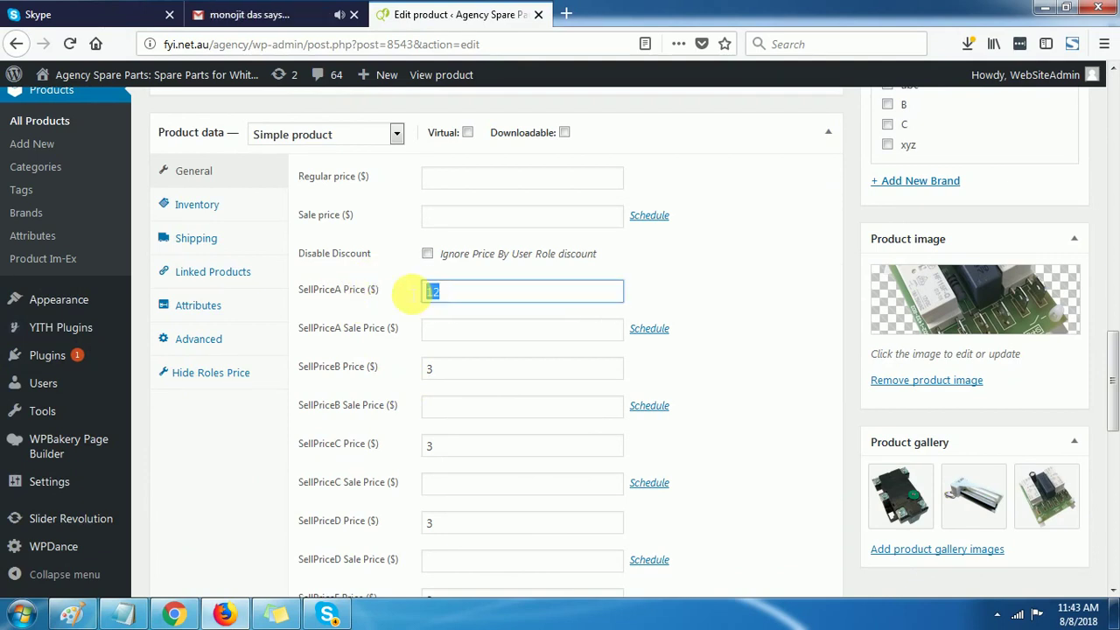
left_click(440, 370)
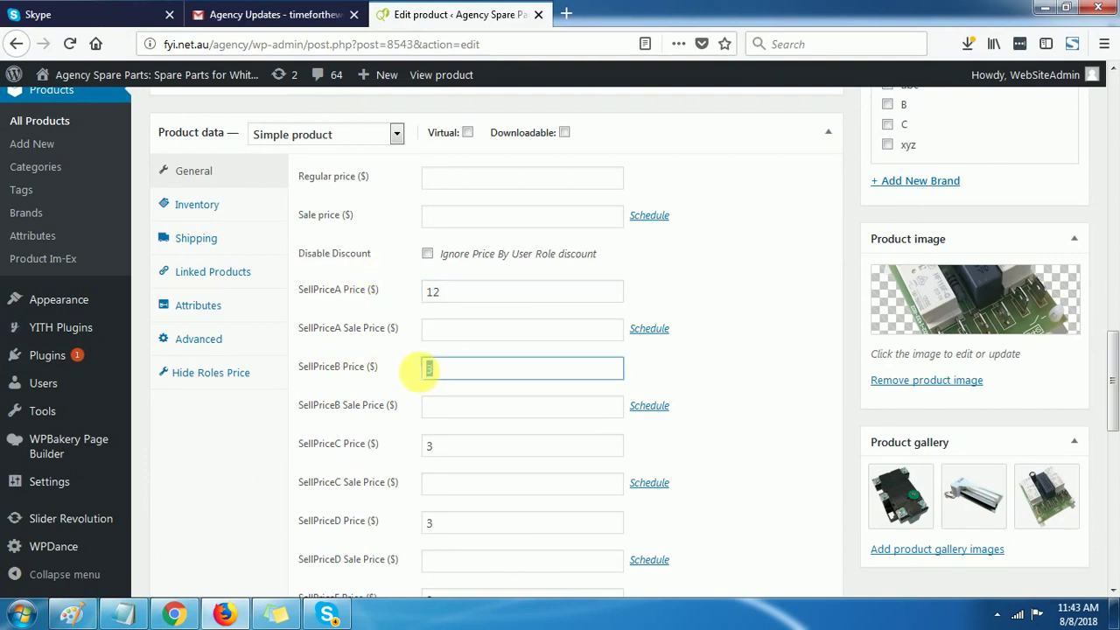
Check the FAN BLADE's current shop price, then save SellPriceB as 5
left_click(175, 615)
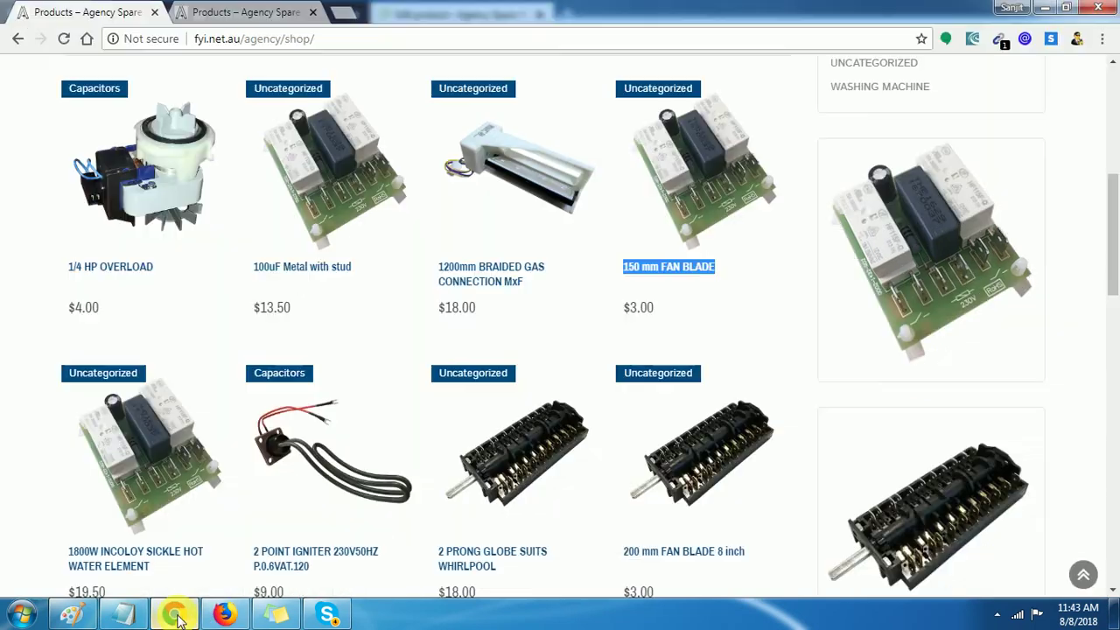
left_click(661, 313)
mouse_move(703, 206)
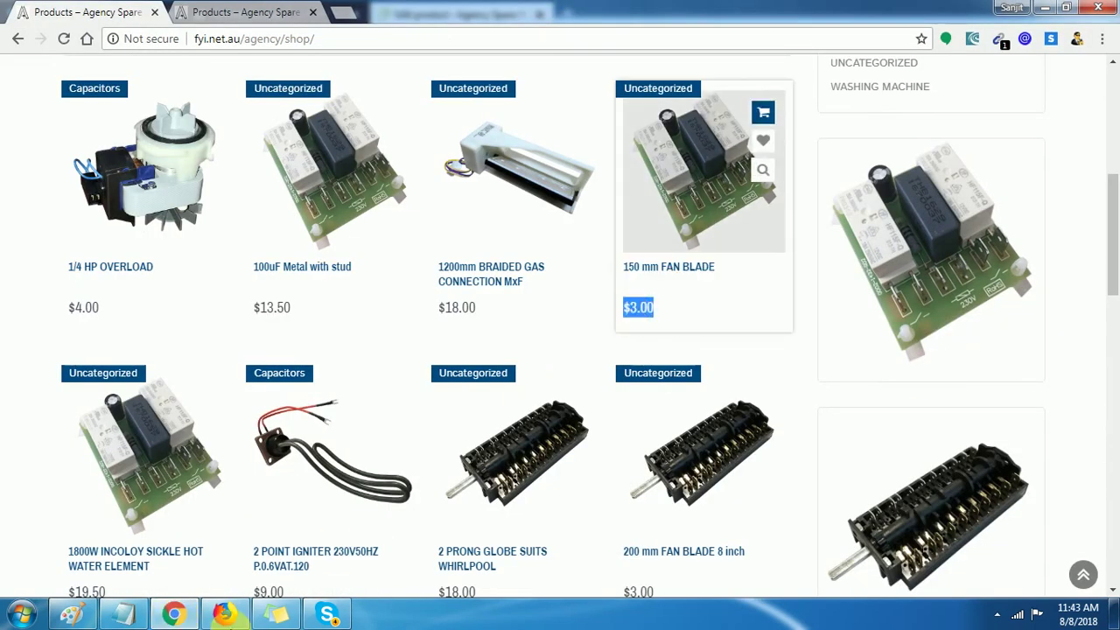
left_click(224, 615)
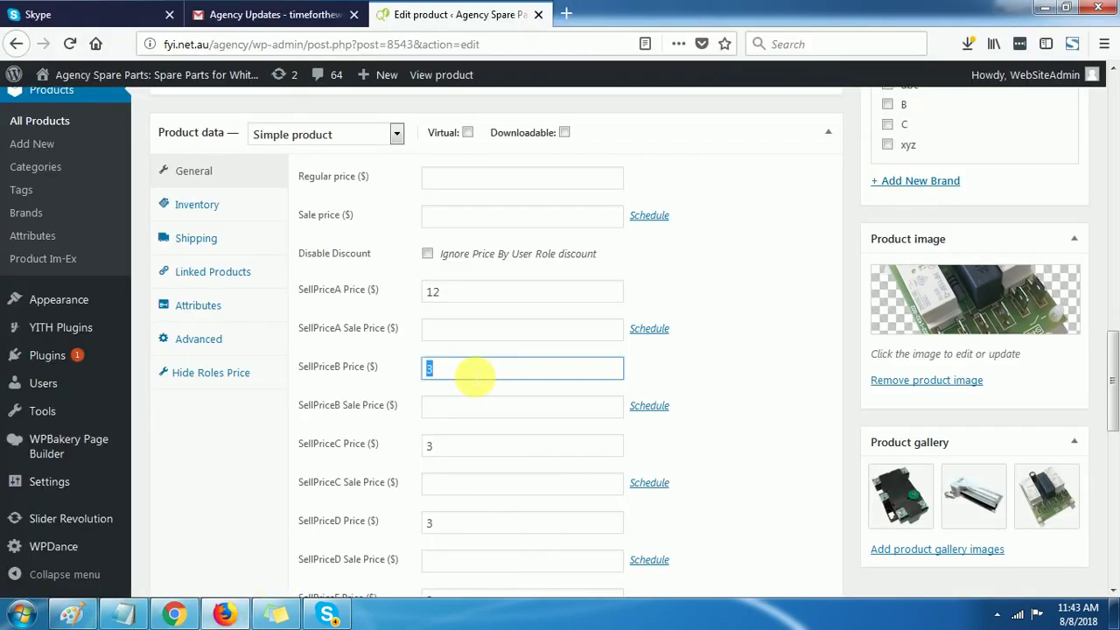
left_click(1115, 363)
left_click_drag(1115, 363, 1112, 161)
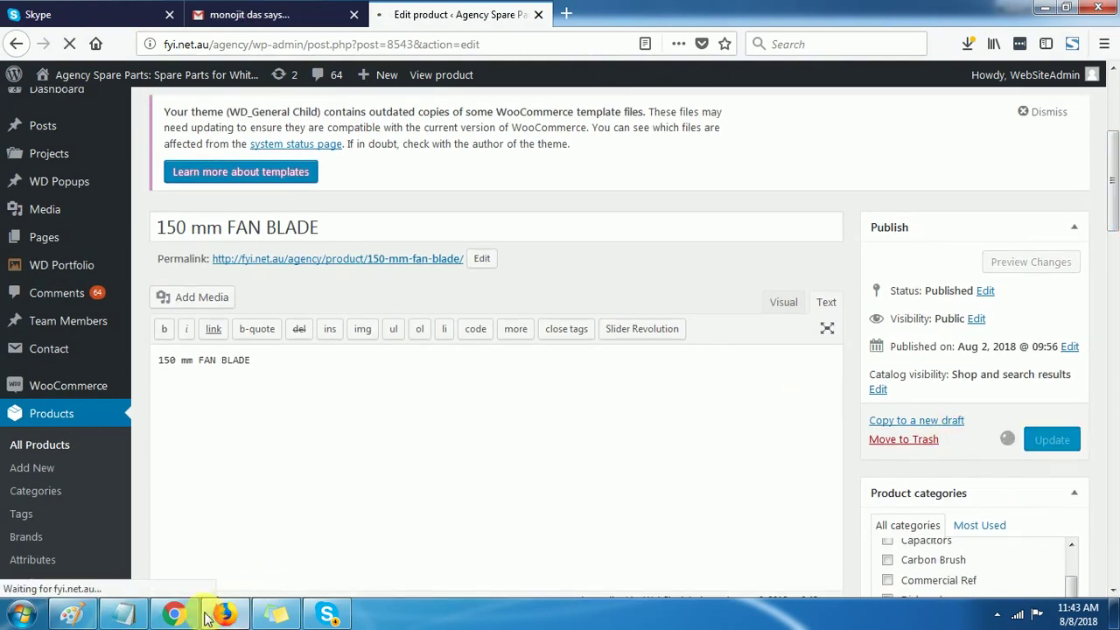
Reload thomas's shop page and confirm the 150 mm FAN BLADE now shows $5.00
mouse_move(174, 614)
left_click(175, 525)
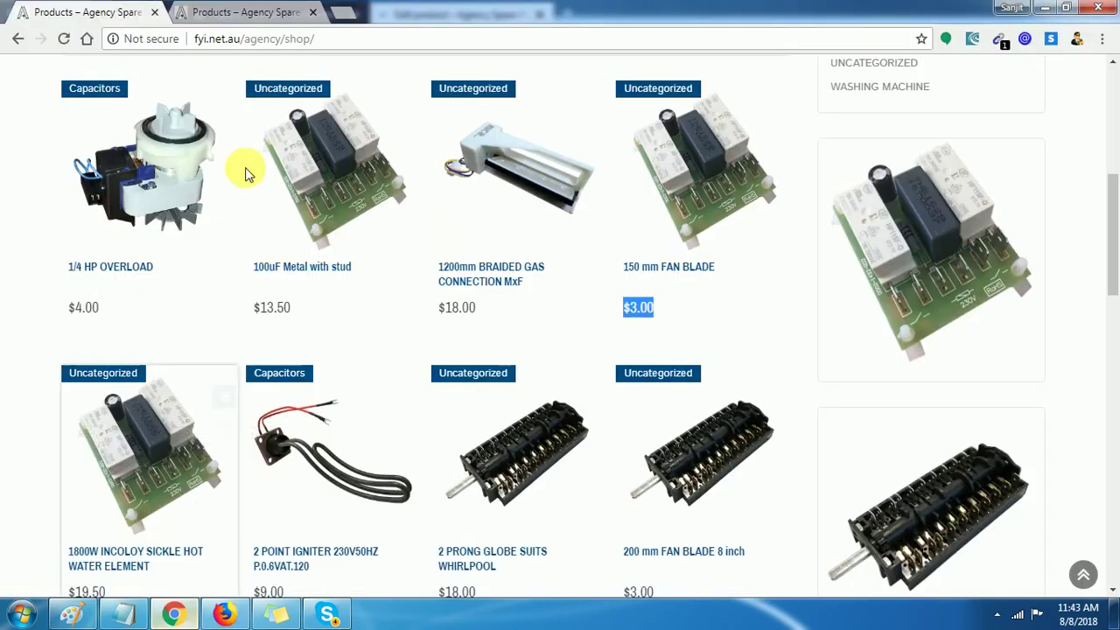
left_click(62, 44)
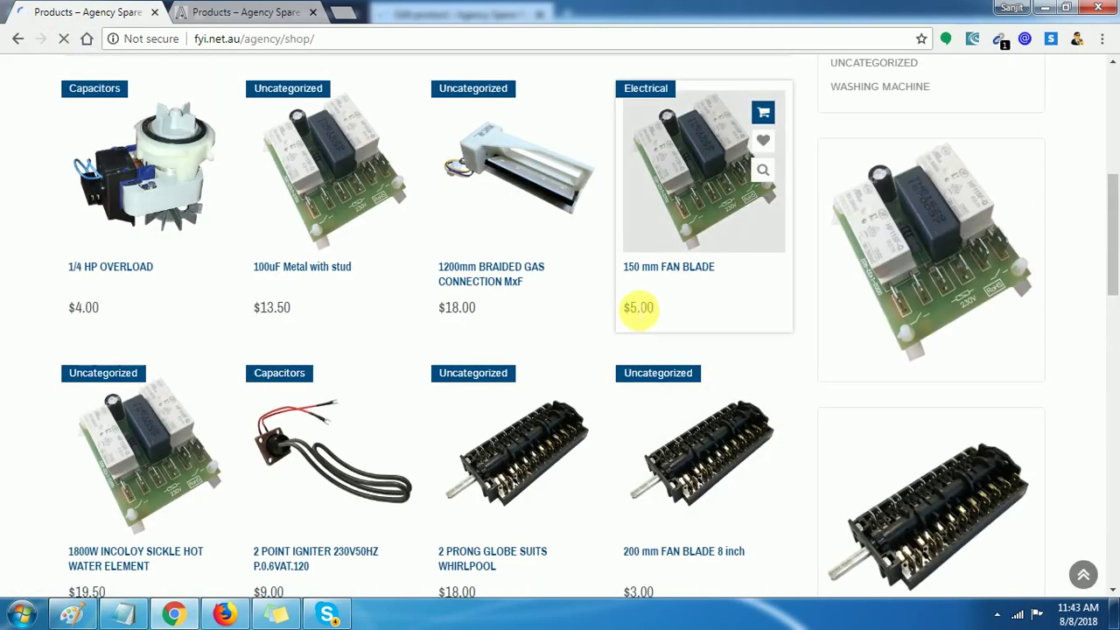
left_click_drag(633, 307, 687, 310)
Back in the product editor, change the SellPriceB price from 5 to 3
key("alt+Tab")
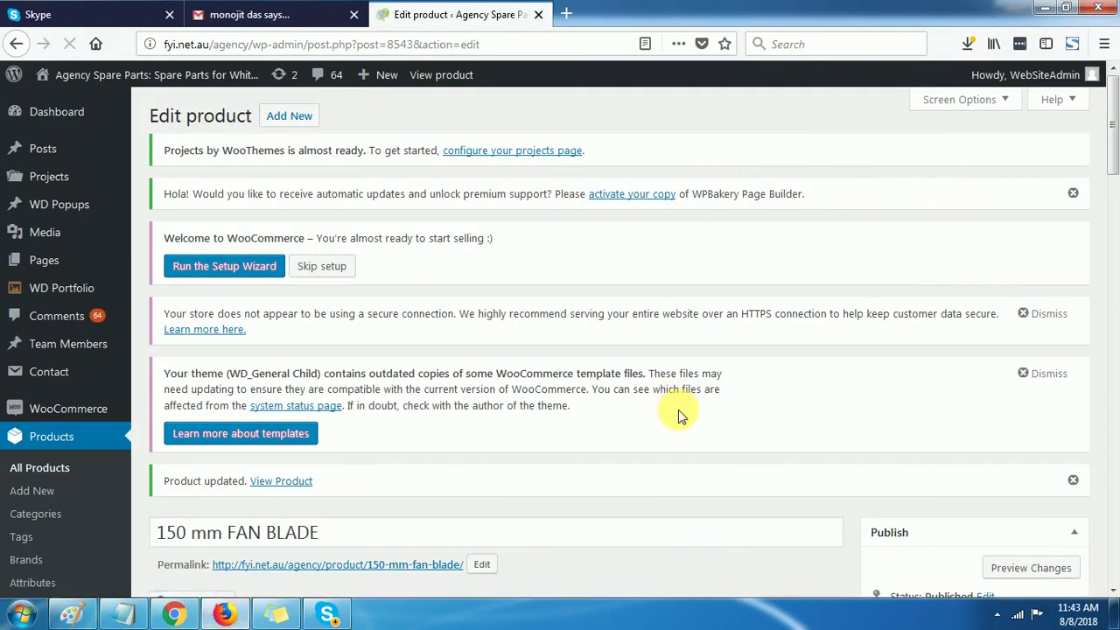
scroll(678, 416, "down", 5)
scroll(681, 419, "down", 5)
scroll(674, 423, "down", 3)
scroll(670, 425, "down", 1)
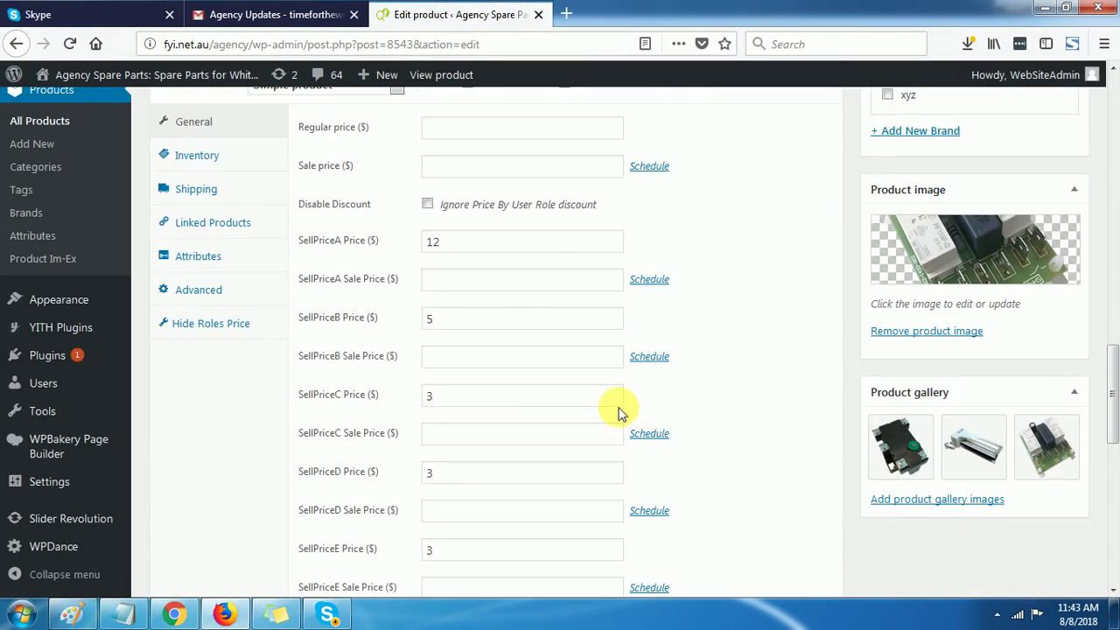
left_click(416, 320)
key("BackSpace")
type("3")
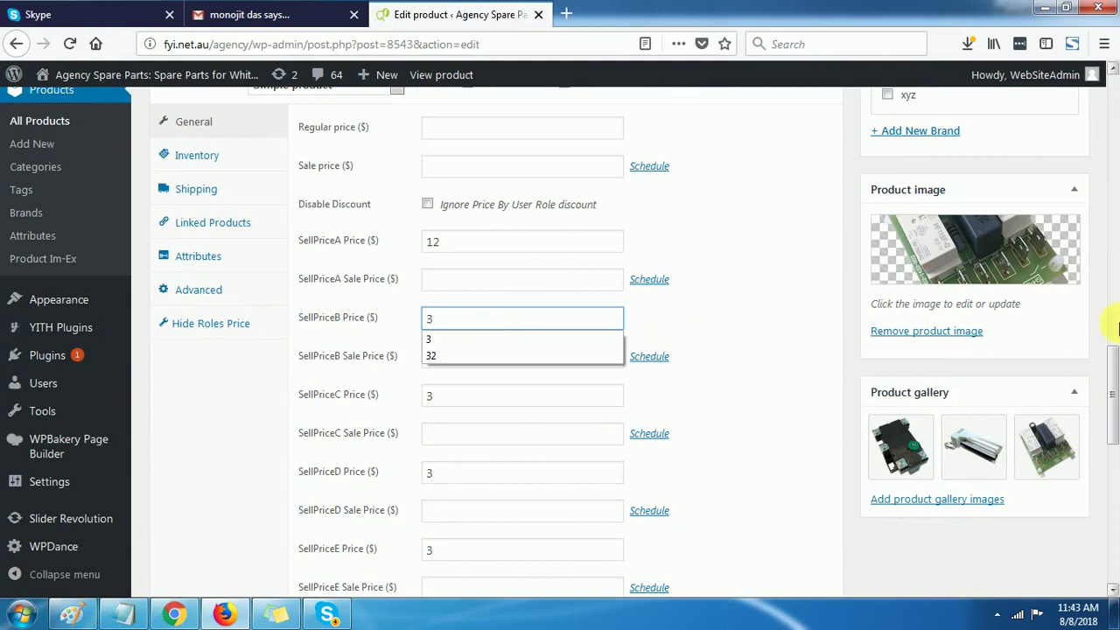
Update the product and scroll through thomas's shop listing
key("Escape")
left_click_drag(1113, 378, 1113, 210)
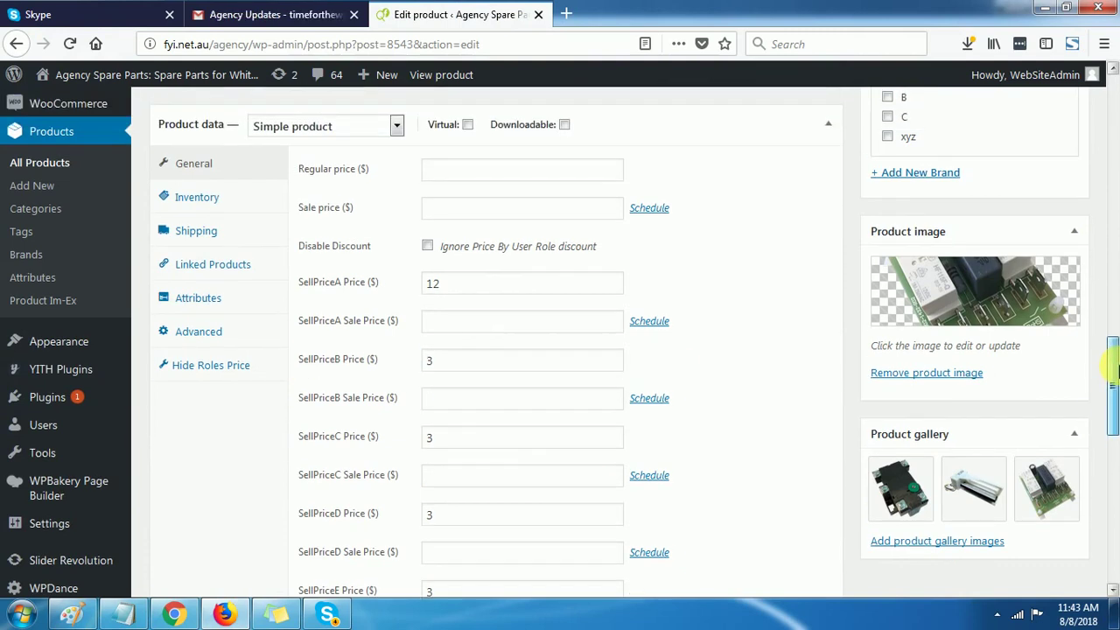
left_click(1069, 259)
mouse_move(174, 614)
left_click(172, 524)
scroll(137, 444, "down", 3)
scroll(74, 543, "down", 1)
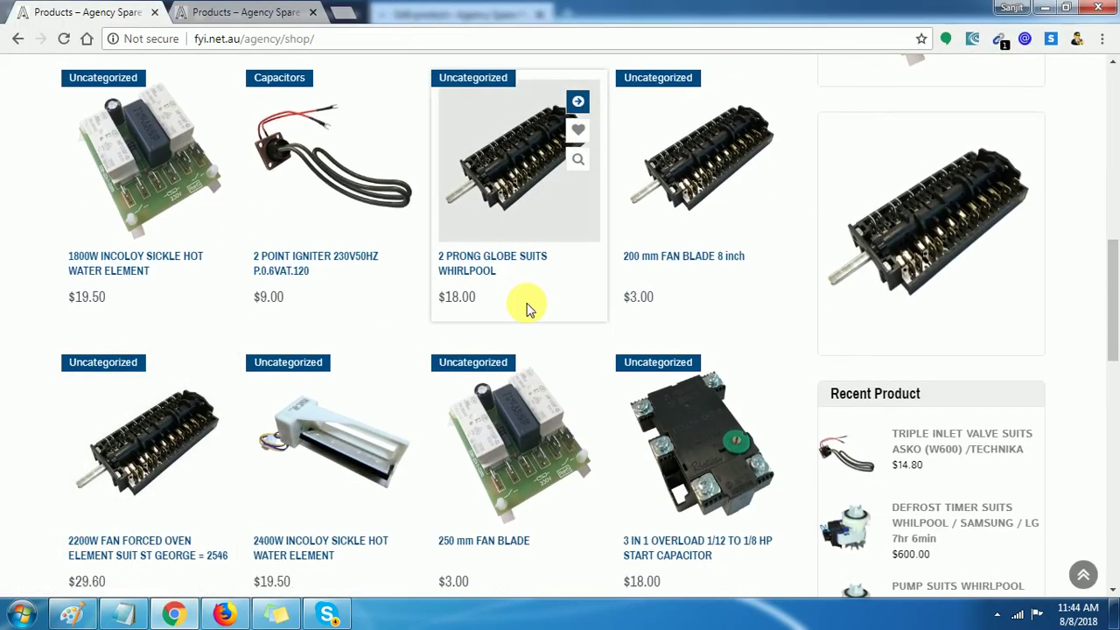